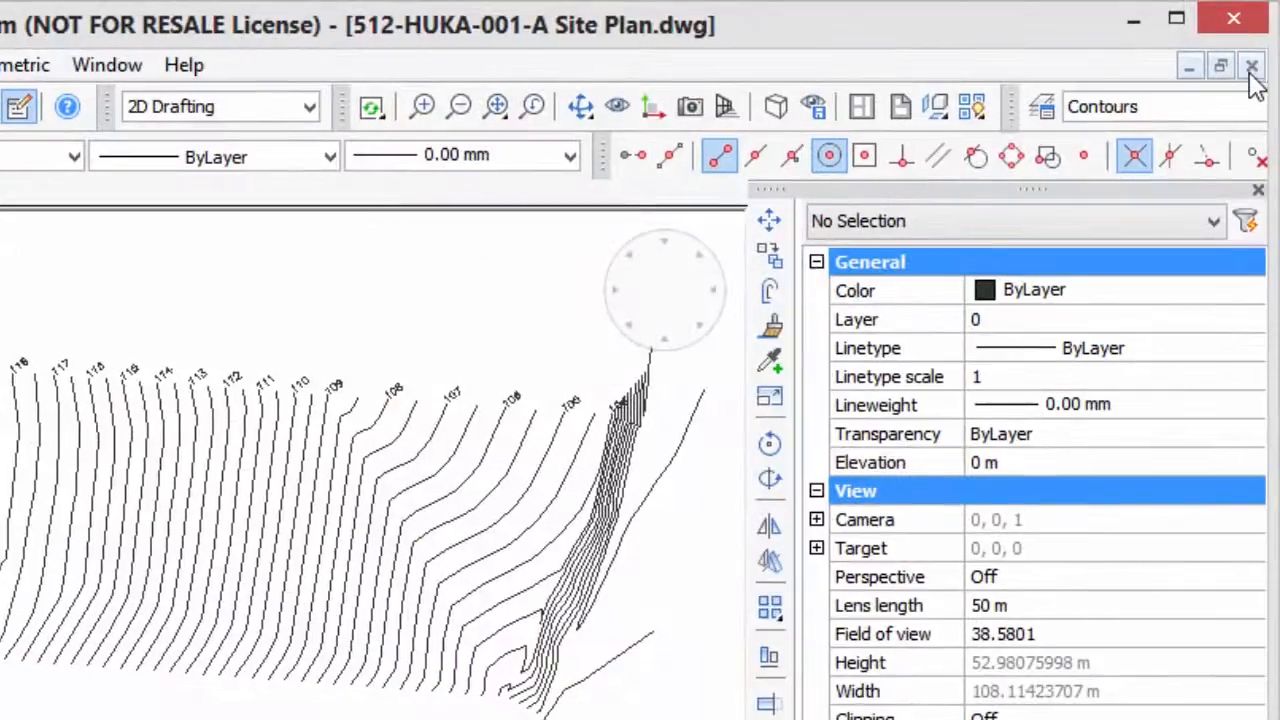
- Restore the All Layers layer state in the site plan drawing
left_click(1236, 108)
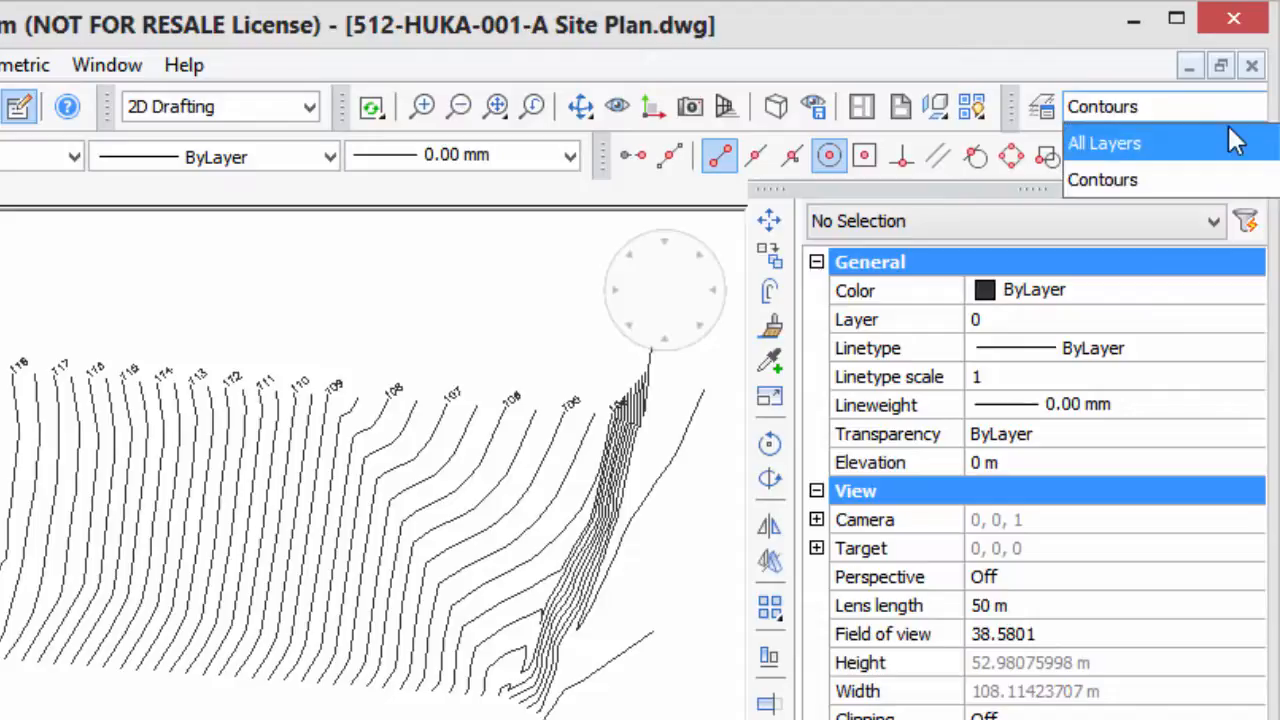
left_click(1229, 132)
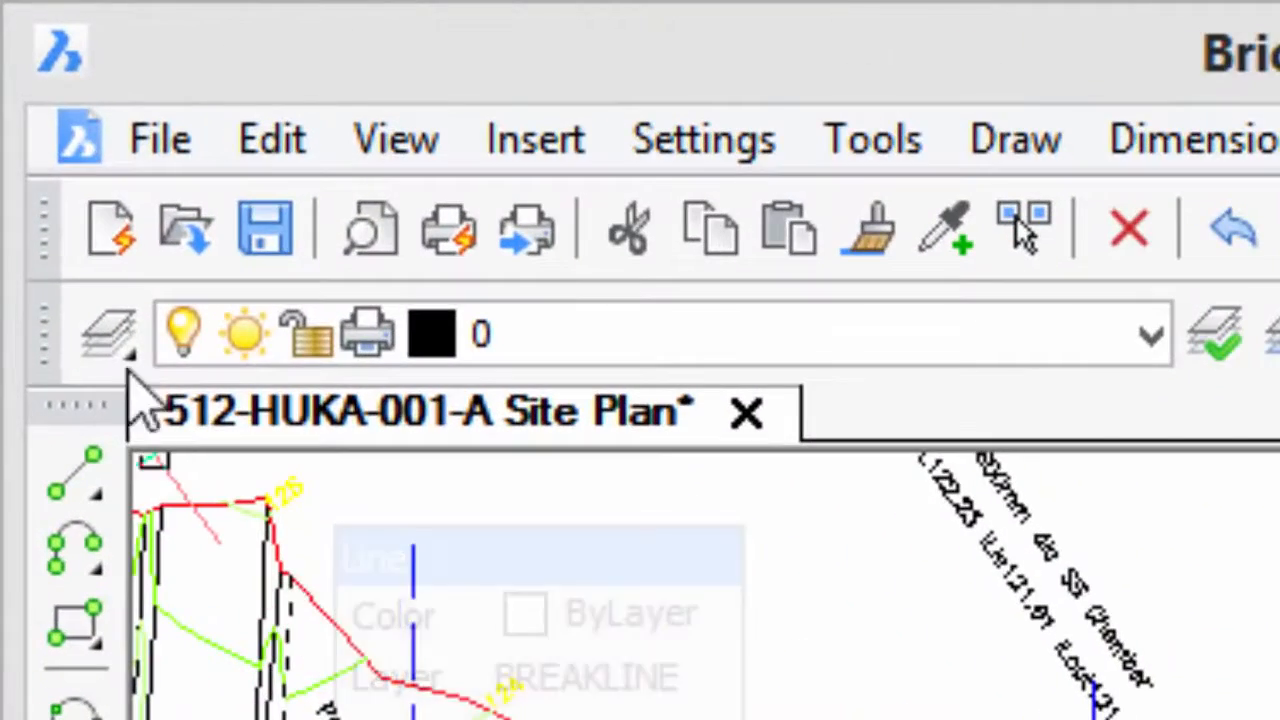
- Open the drawing's layer states and create a new one named All Layers
left_click(110, 335)
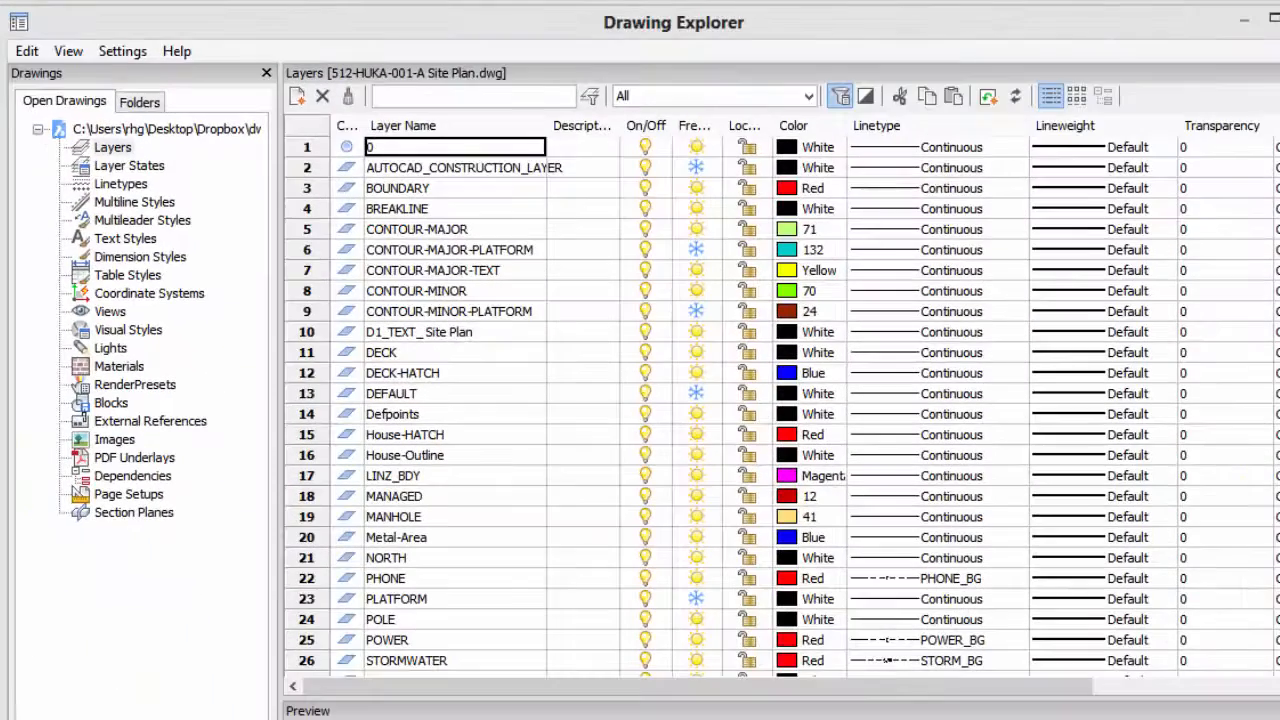
left_click(101, 170)
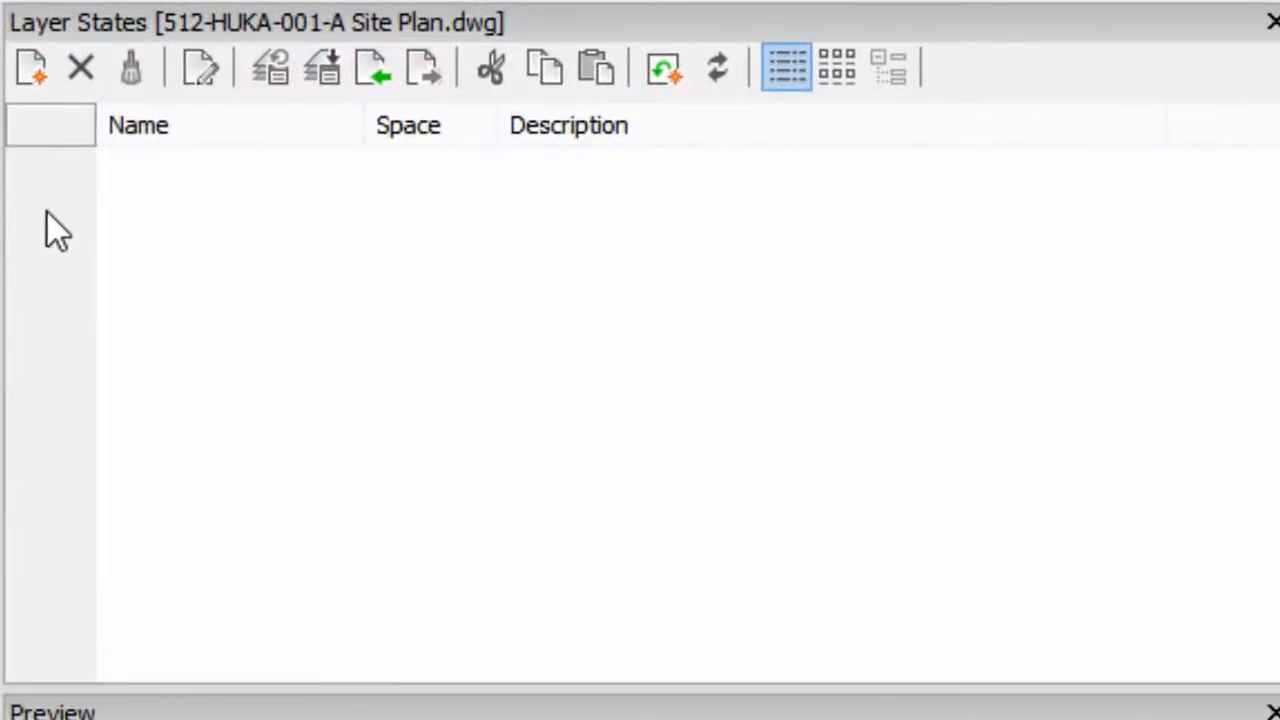
left_click(42, 70)
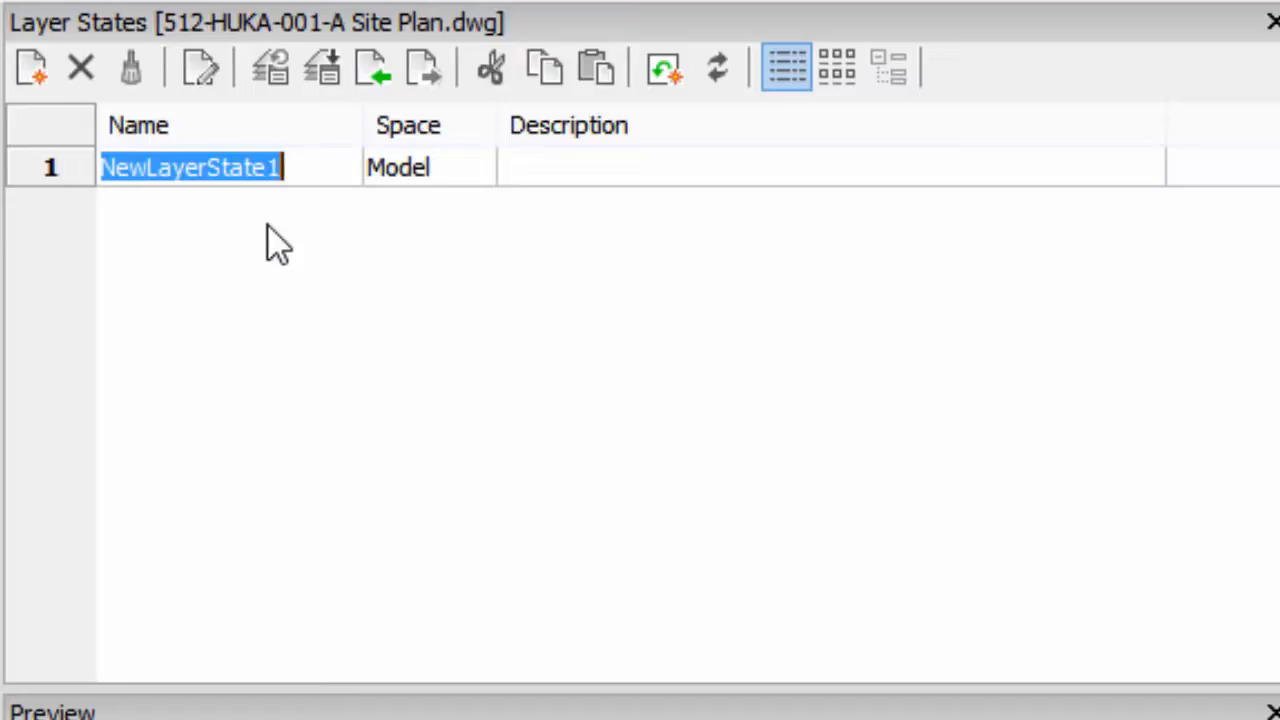
type("All ")
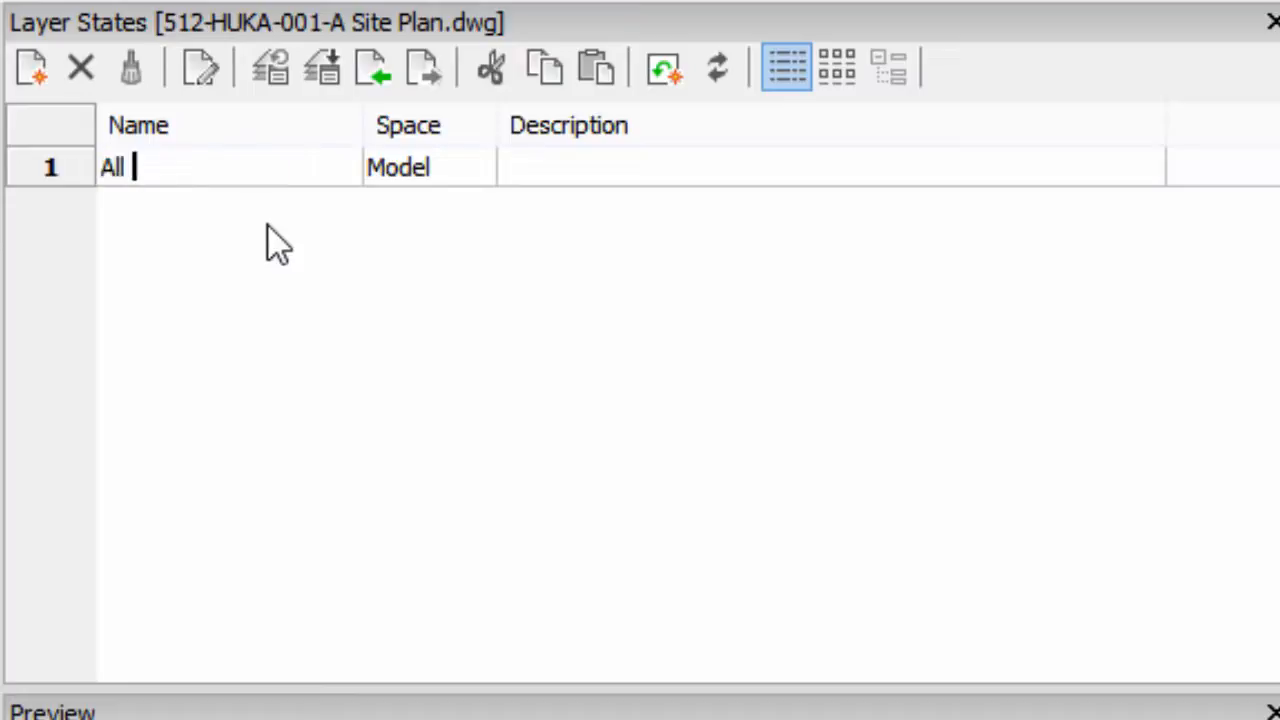
type("Layers")
left_click(52, 182)
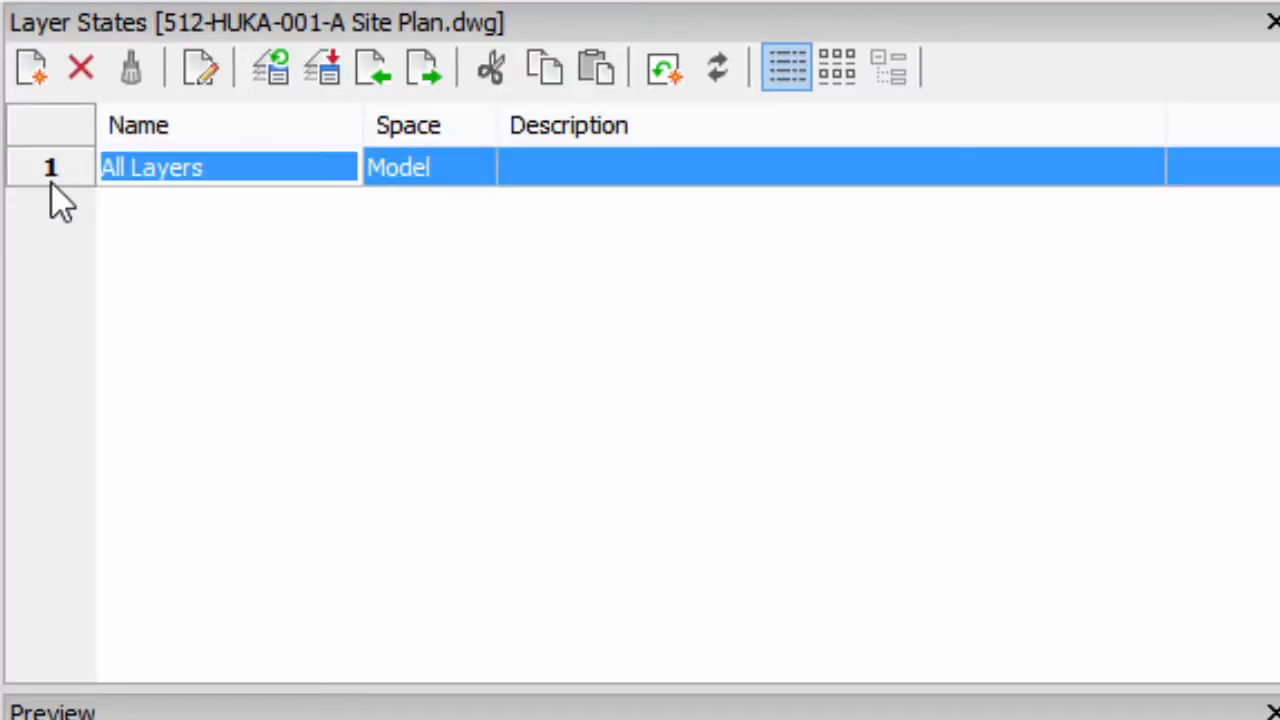
- Check the All Layers layer state for drawing layers that could still be added to it
left_click(200, 74)
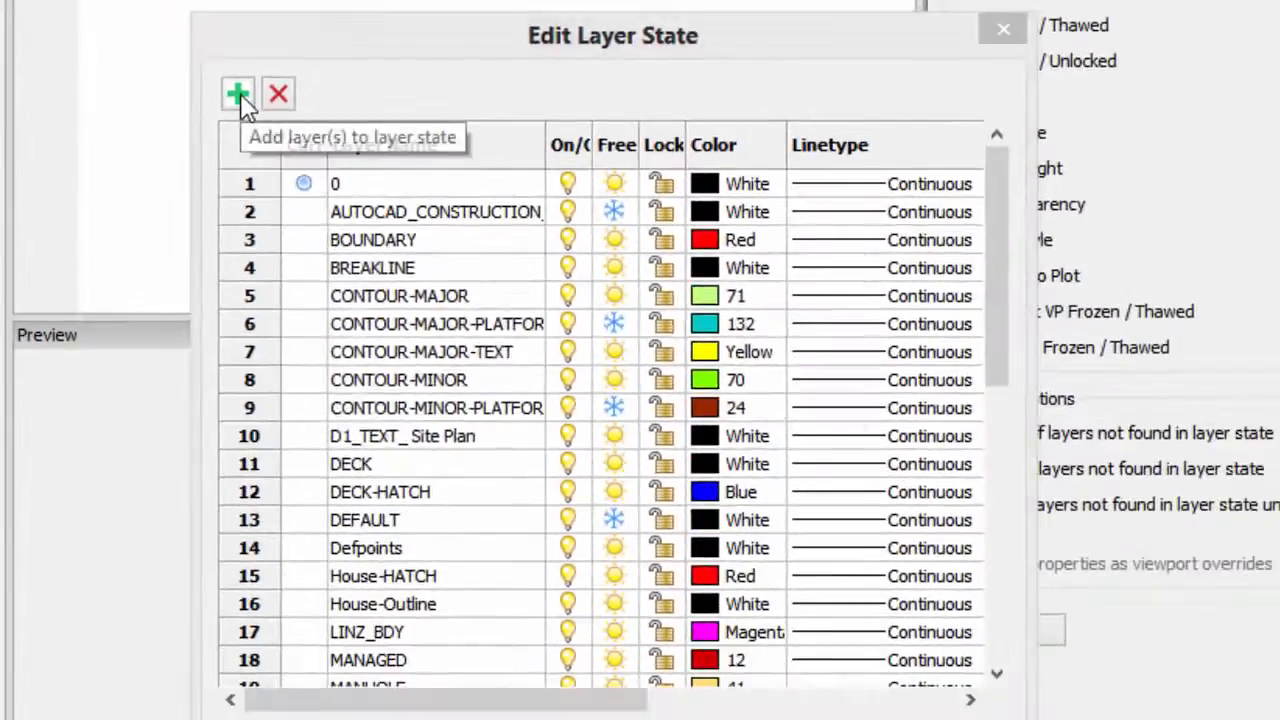
left_click(279, 221)
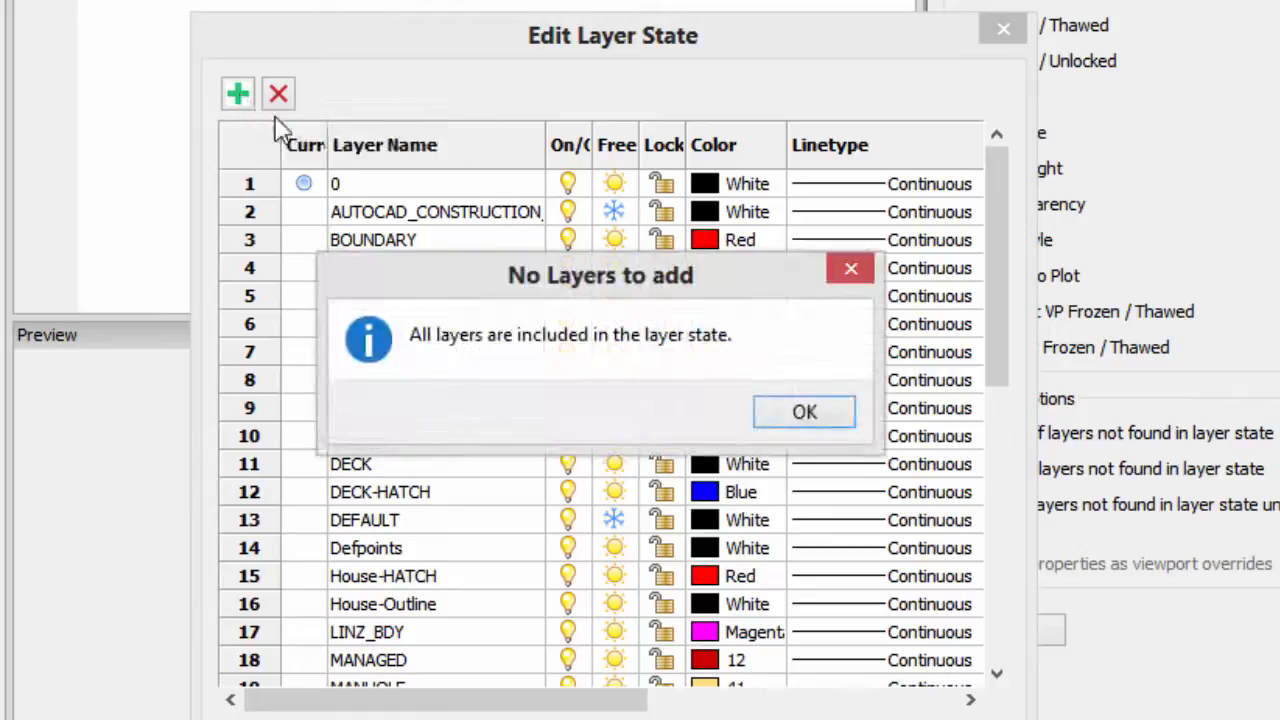
left_click(813, 421)
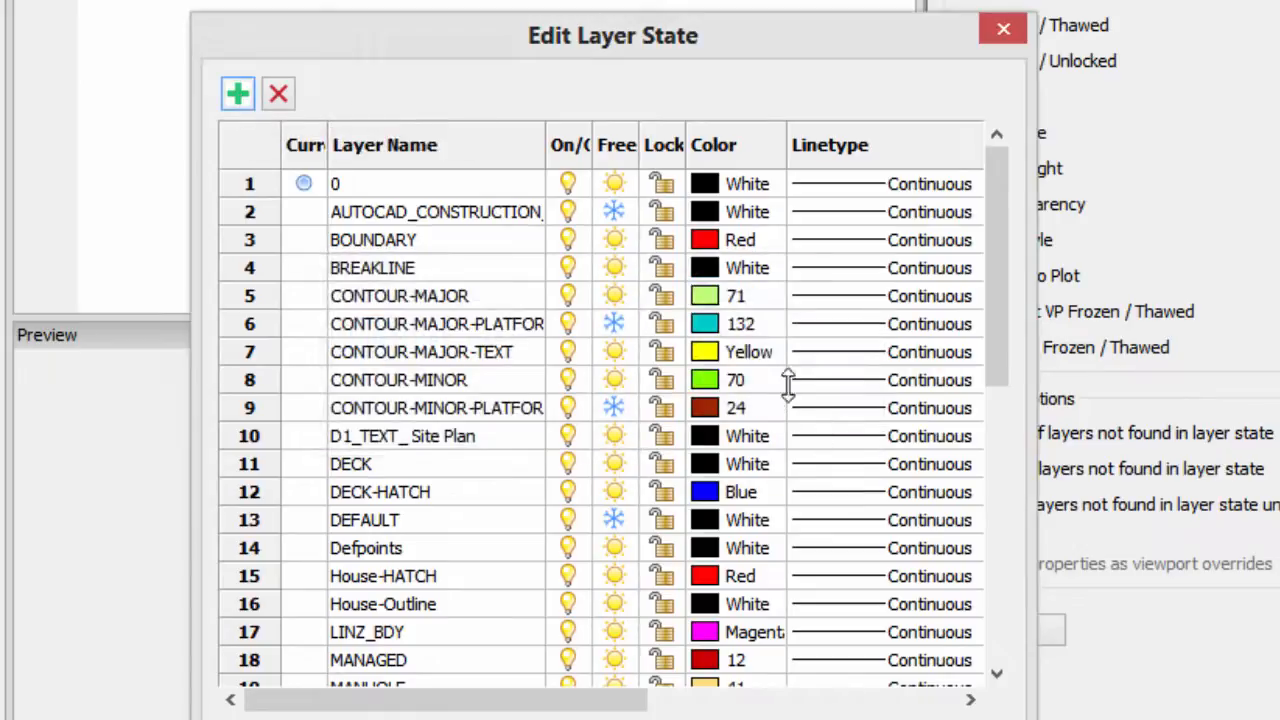
left_click(840, 719)
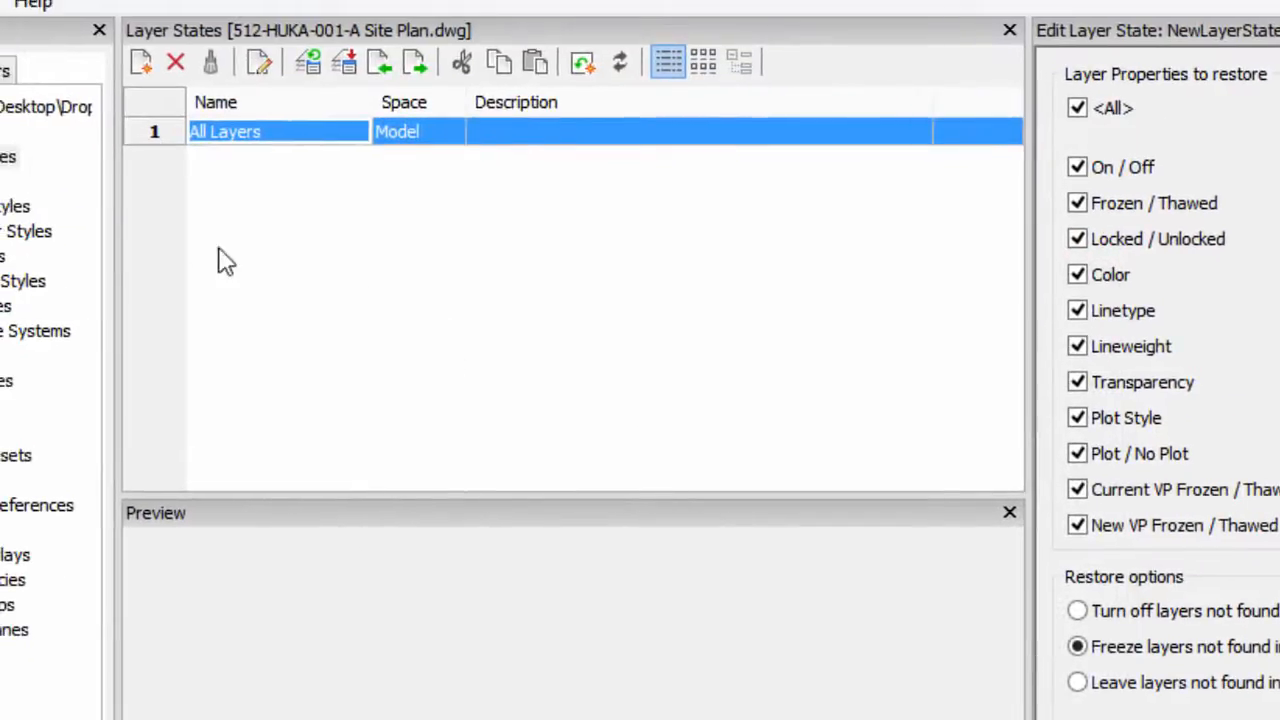
- Create a second layer state named Contours
left_click(140, 62)
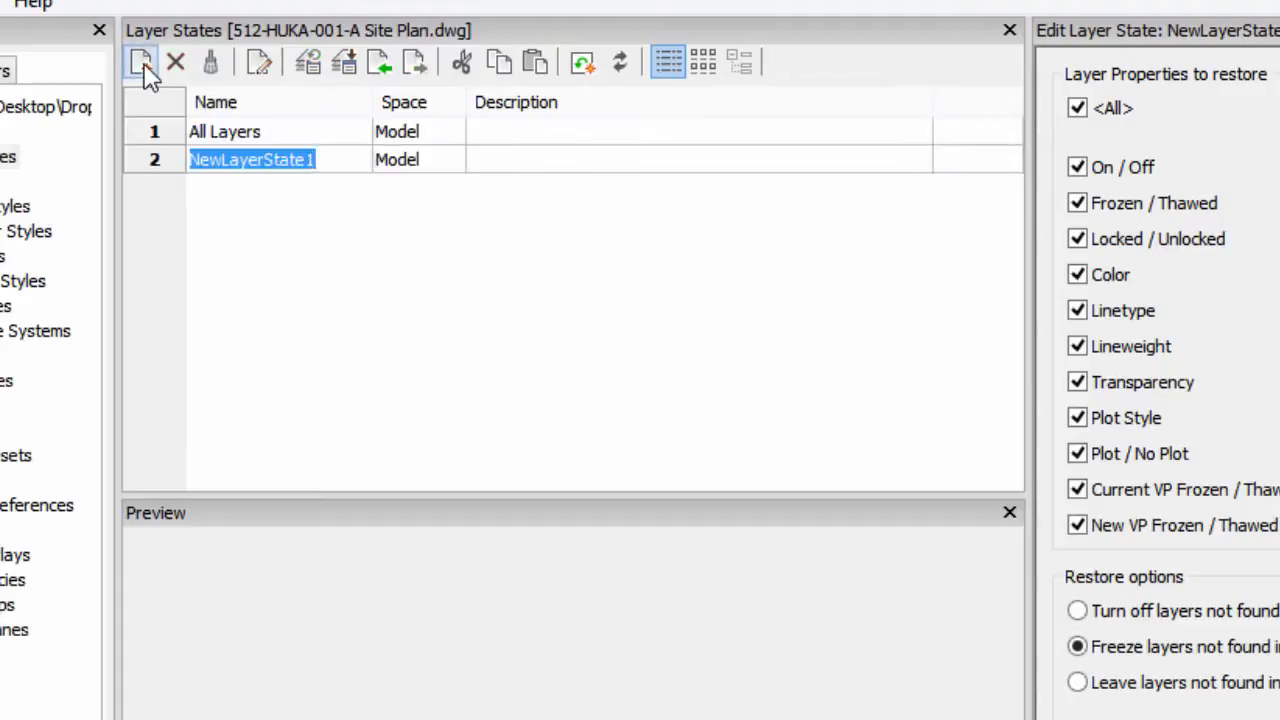
type("Contours")
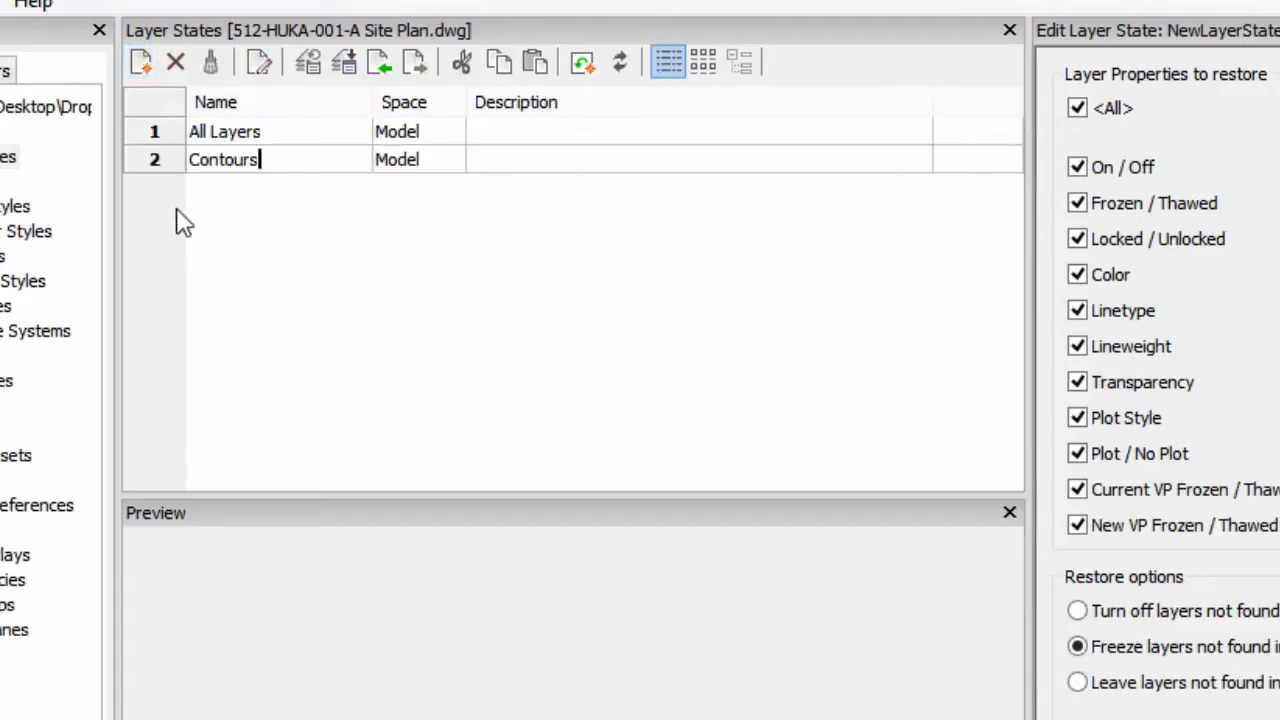
key("Return")
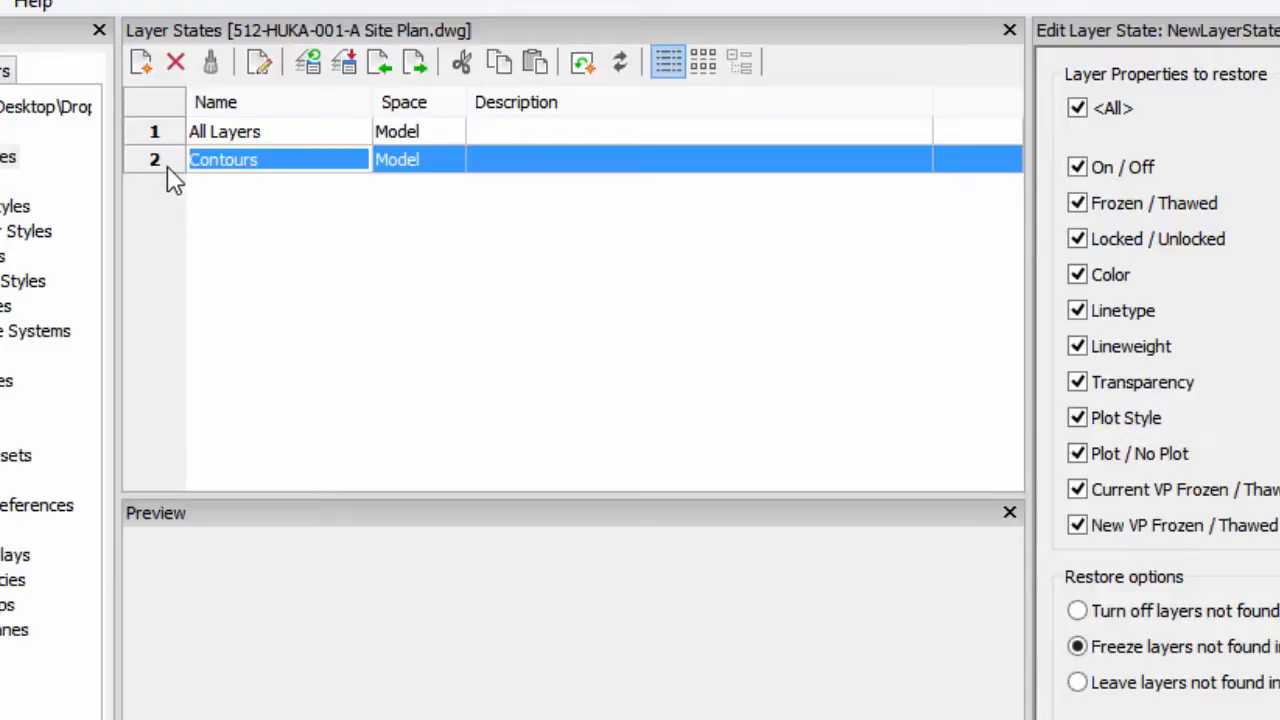
- Open the Contours layer state for editing and remove the layers from 0 through BREAKLINE
left_click(257, 62)
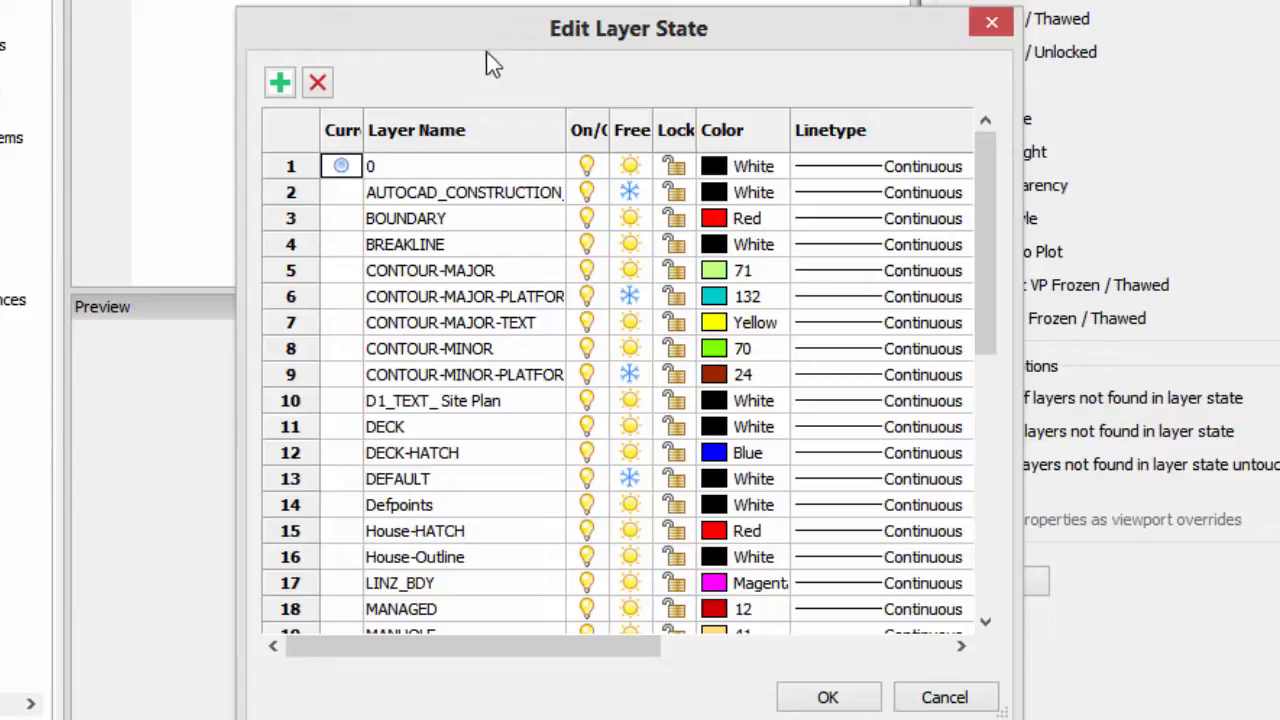
left_click(456, 170)
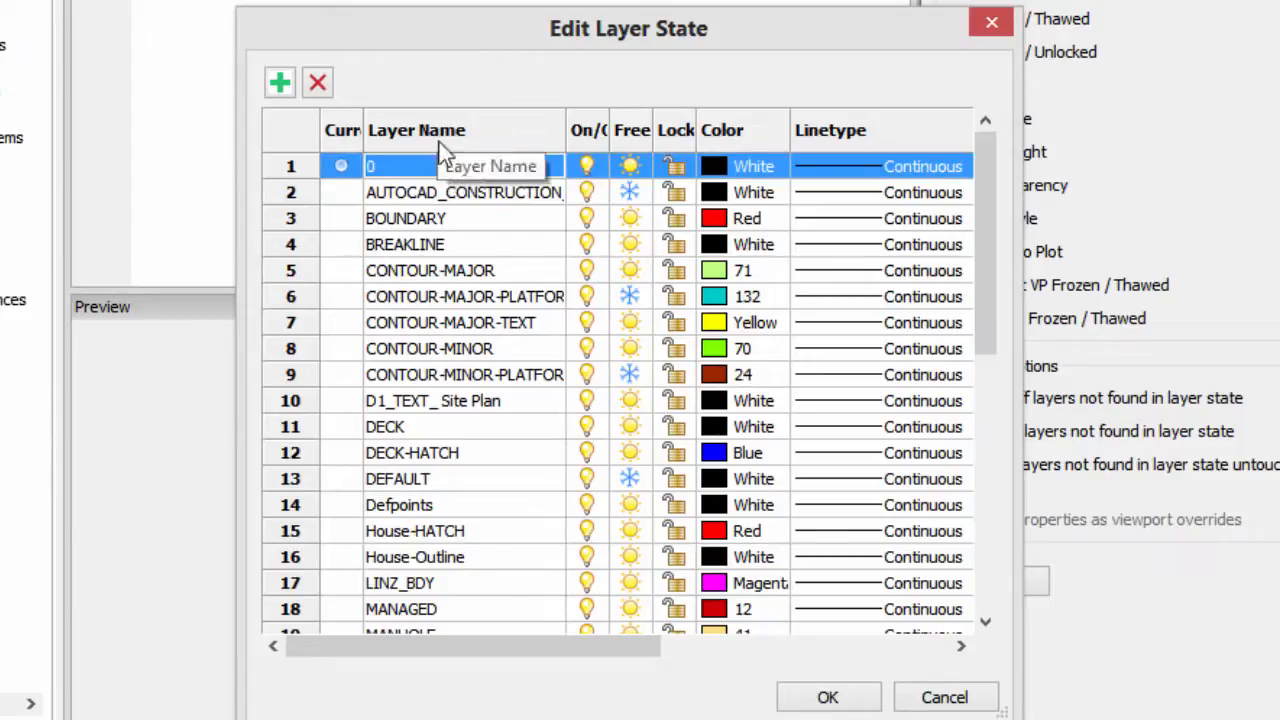
left_click(440, 246, "shift")
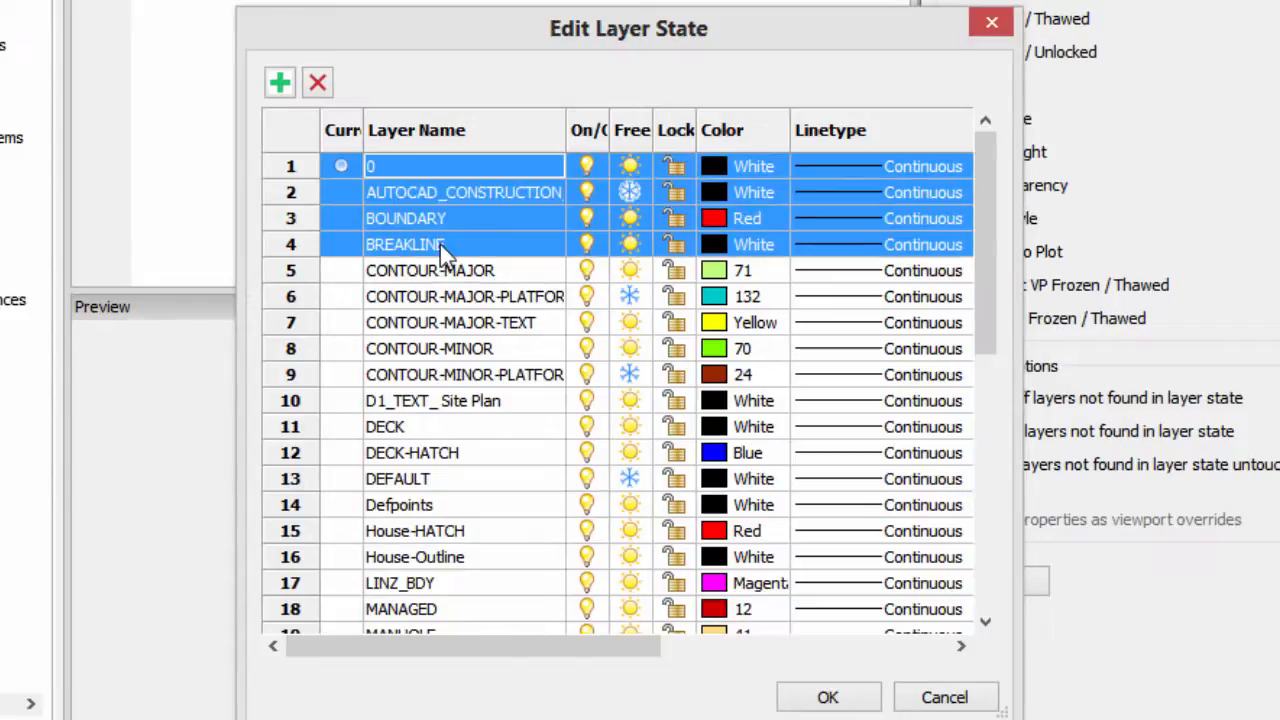
left_click(319, 84)
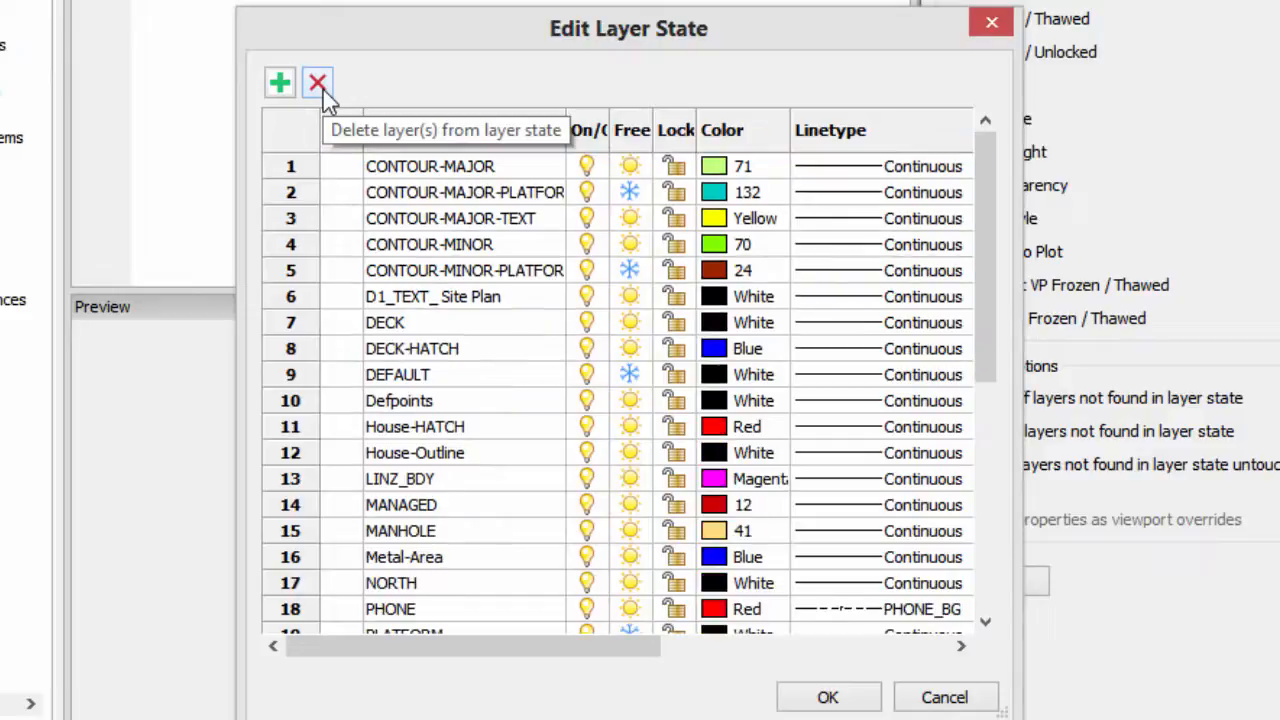
- Remove the layers from D1_TEXT_ Site Plan to the end of the list, keeping only the contour layers, and accept the edit
left_click(424, 293)
scroll(424, 293, "down", 5)
scroll(424, 293, "down", 1)
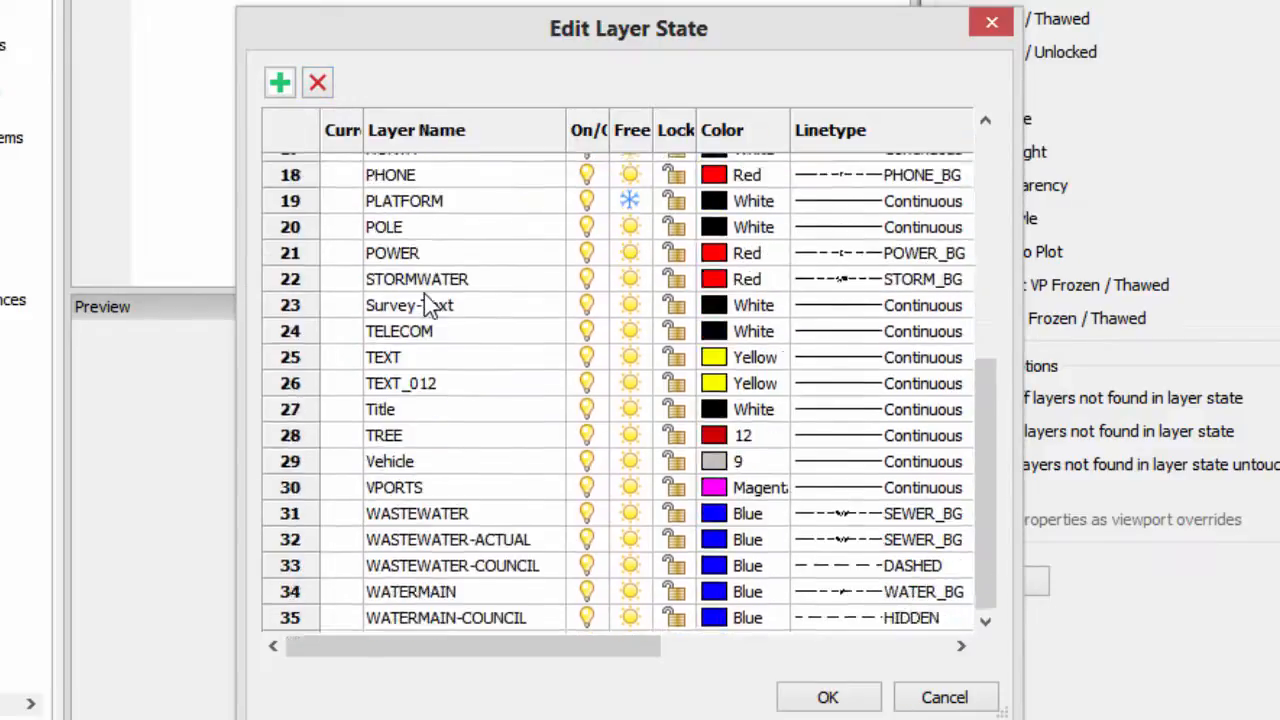
scroll(428, 305, "up", 6)
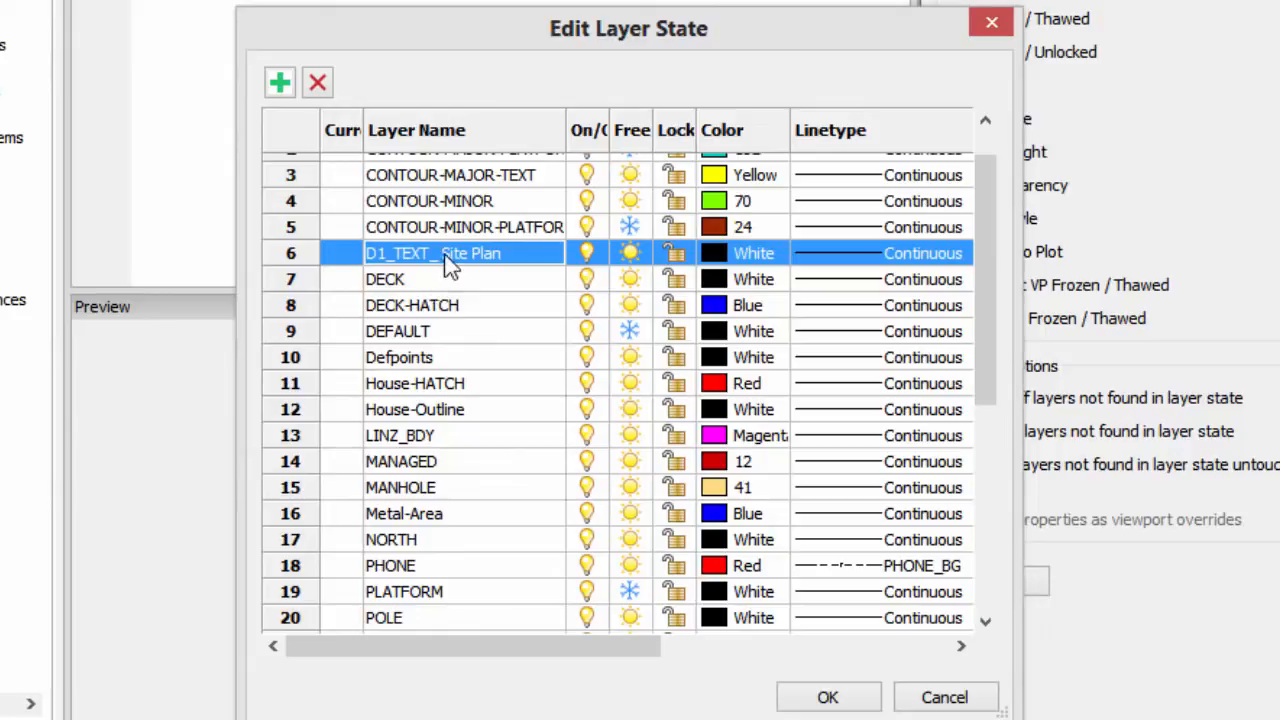
scroll(443, 250, "down", 5)
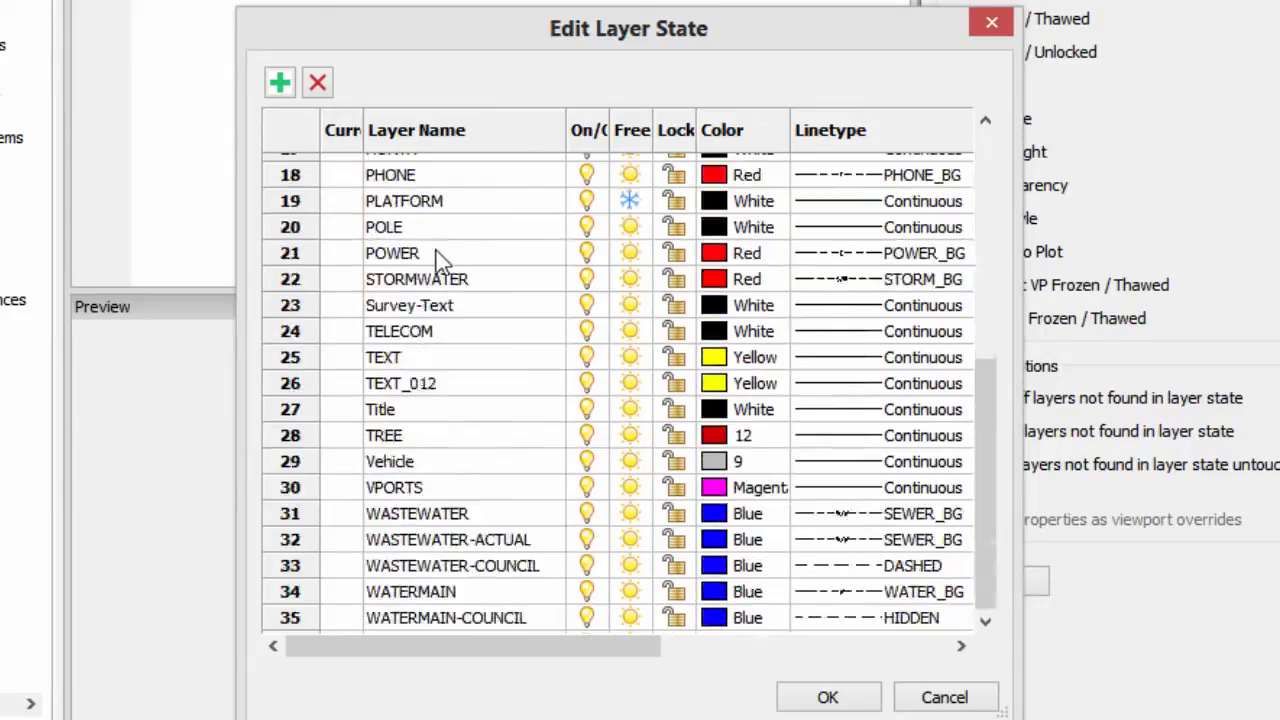
left_click(462, 615, "shift")
left_click(321, 86)
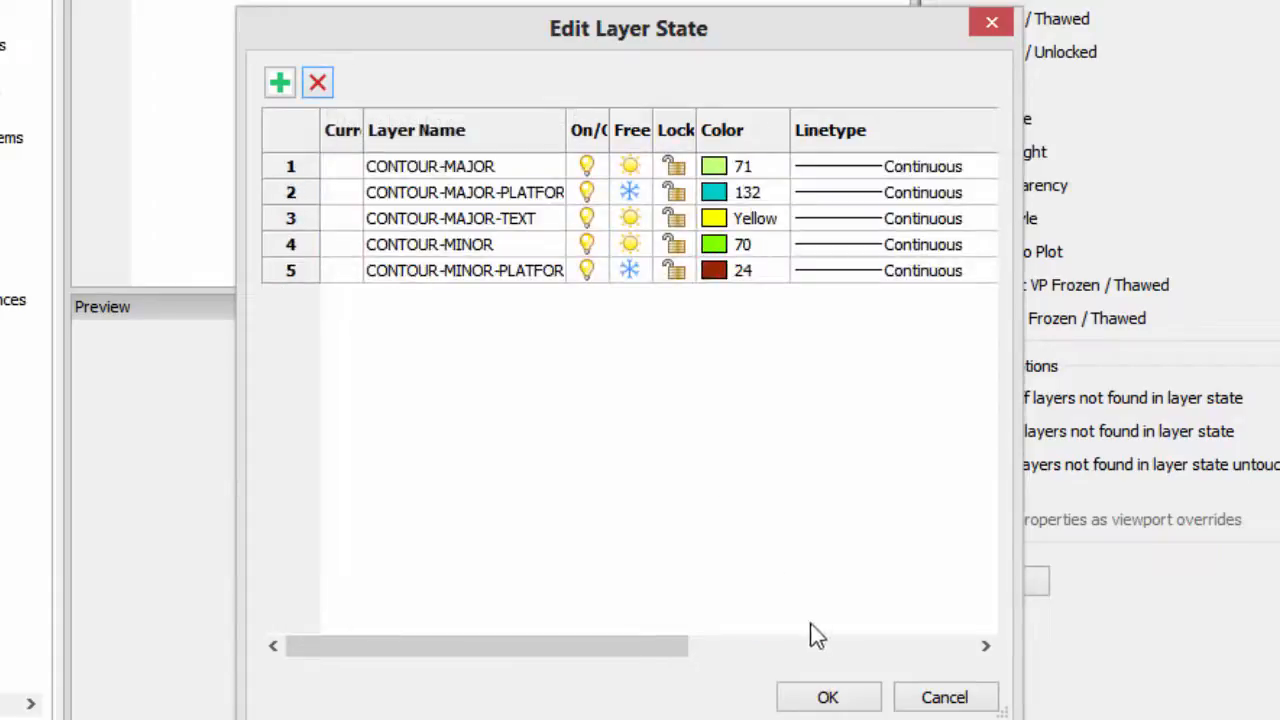
left_click(825, 697)
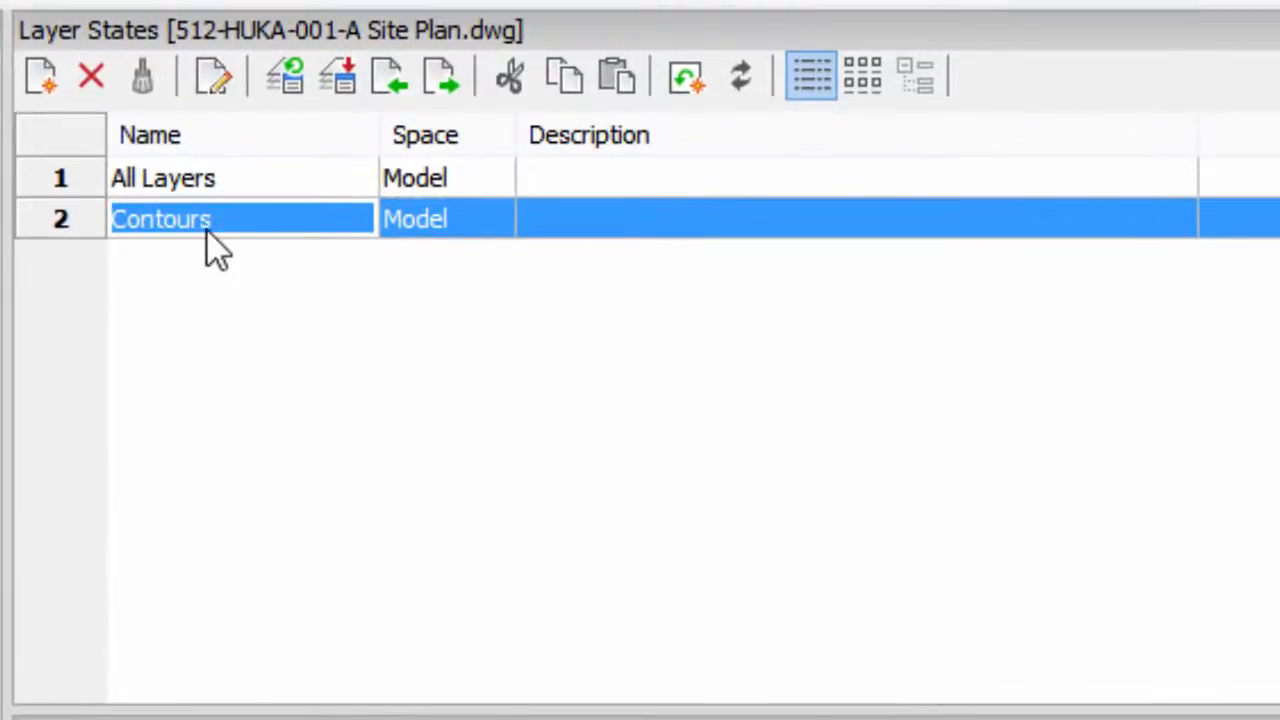
- Restore the Contours layer state in the drawing, and switch back by restoring the All Layers state
left_click(285, 62)
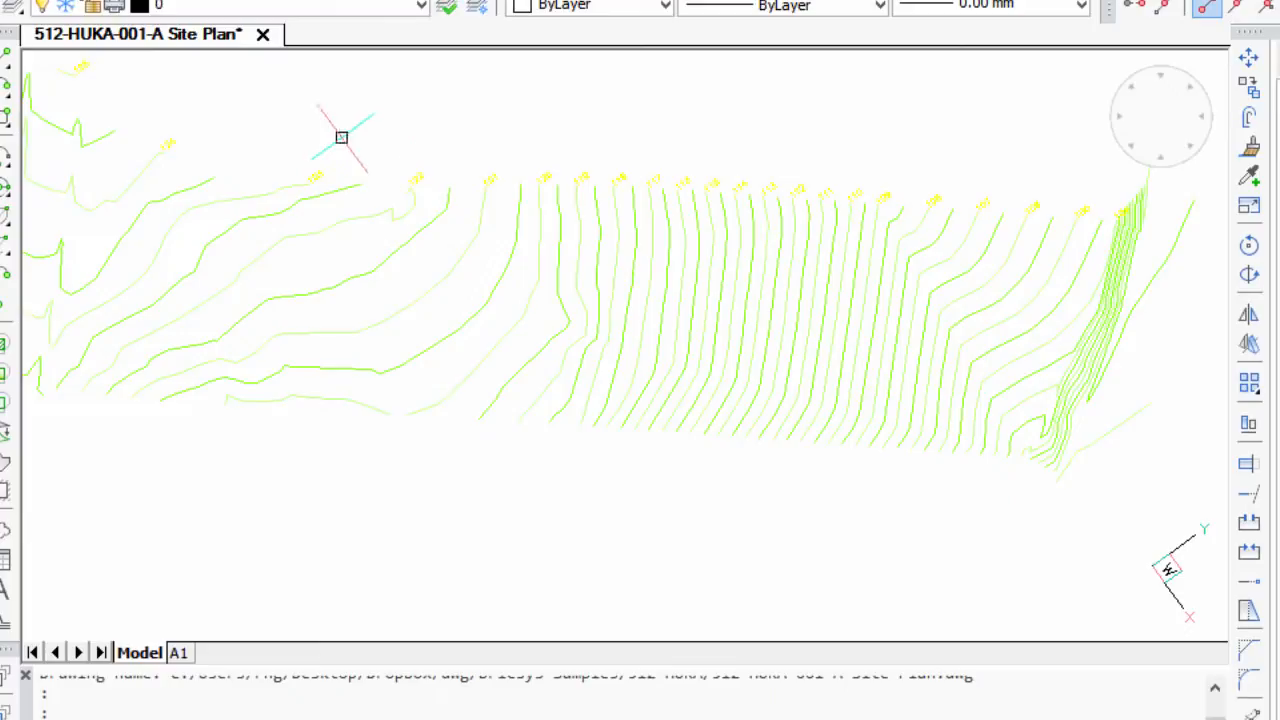
left_click(16, 6)
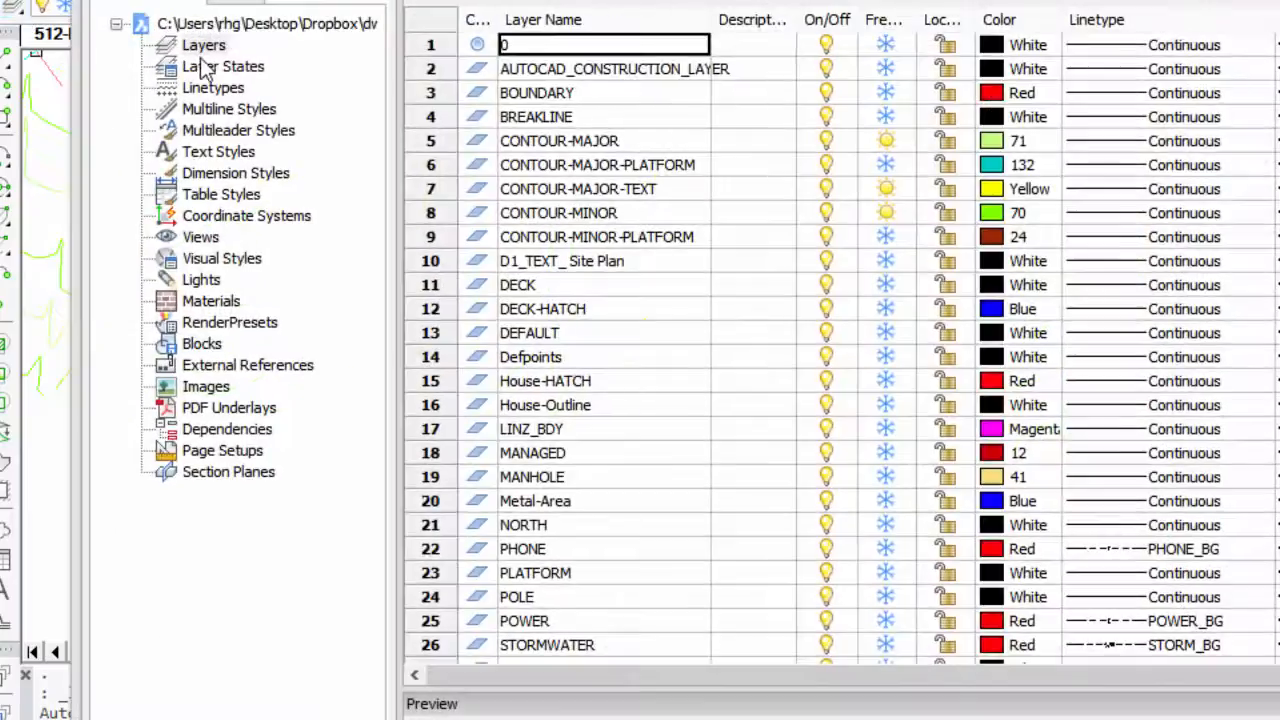
left_click(210, 66)
double_click(440, 46)
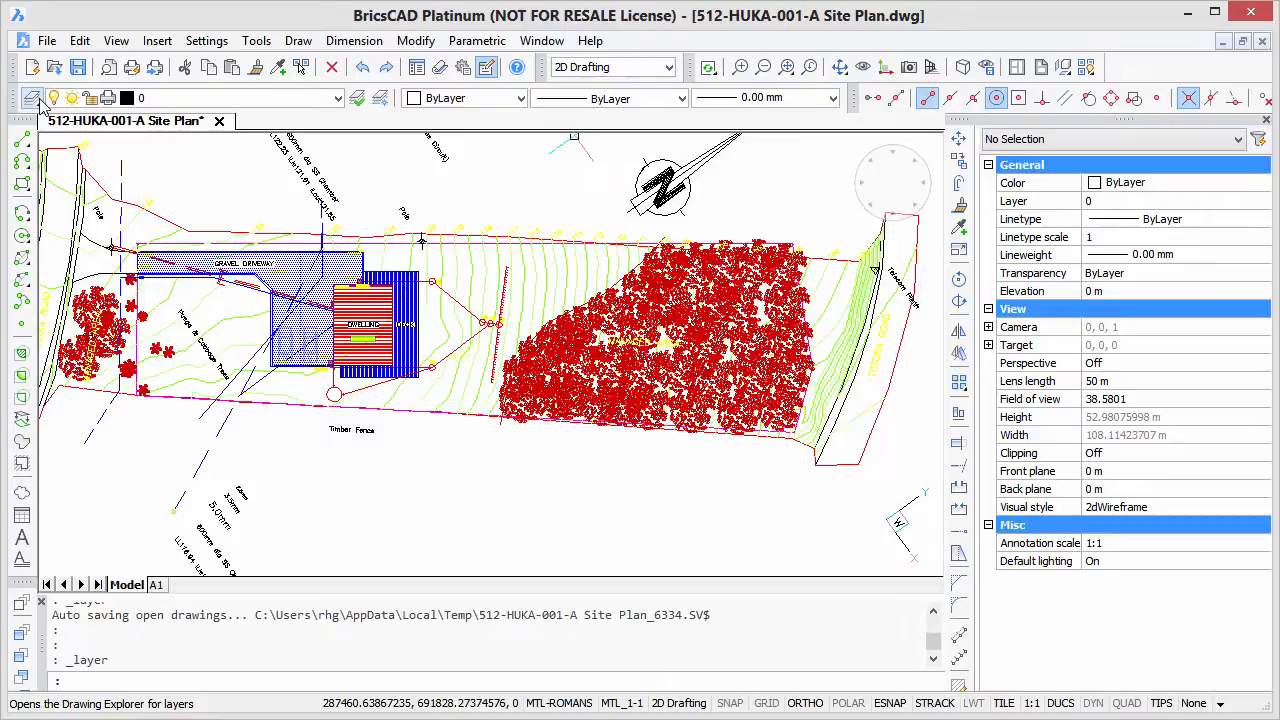
- Edit the Contours layer state so that all of its layers use index color 250
left_click(38, 104)
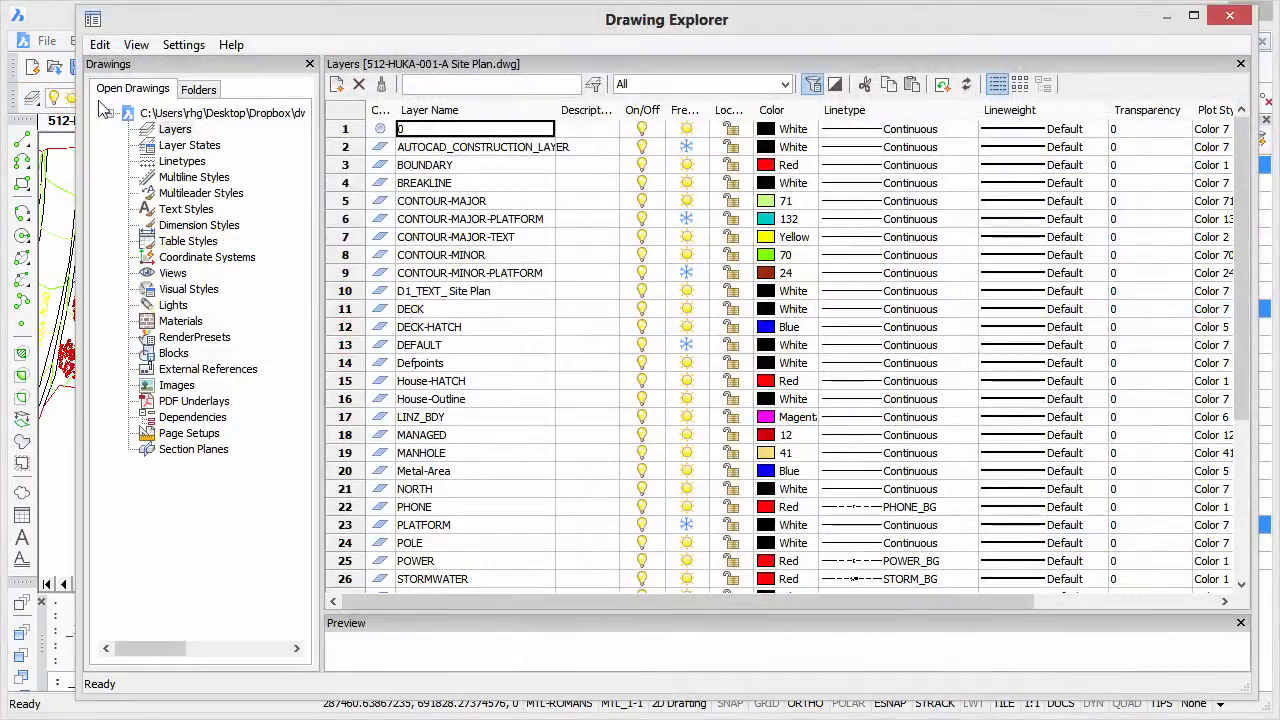
left_click(190, 145)
left_click(357, 149)
left_click(357, 149)
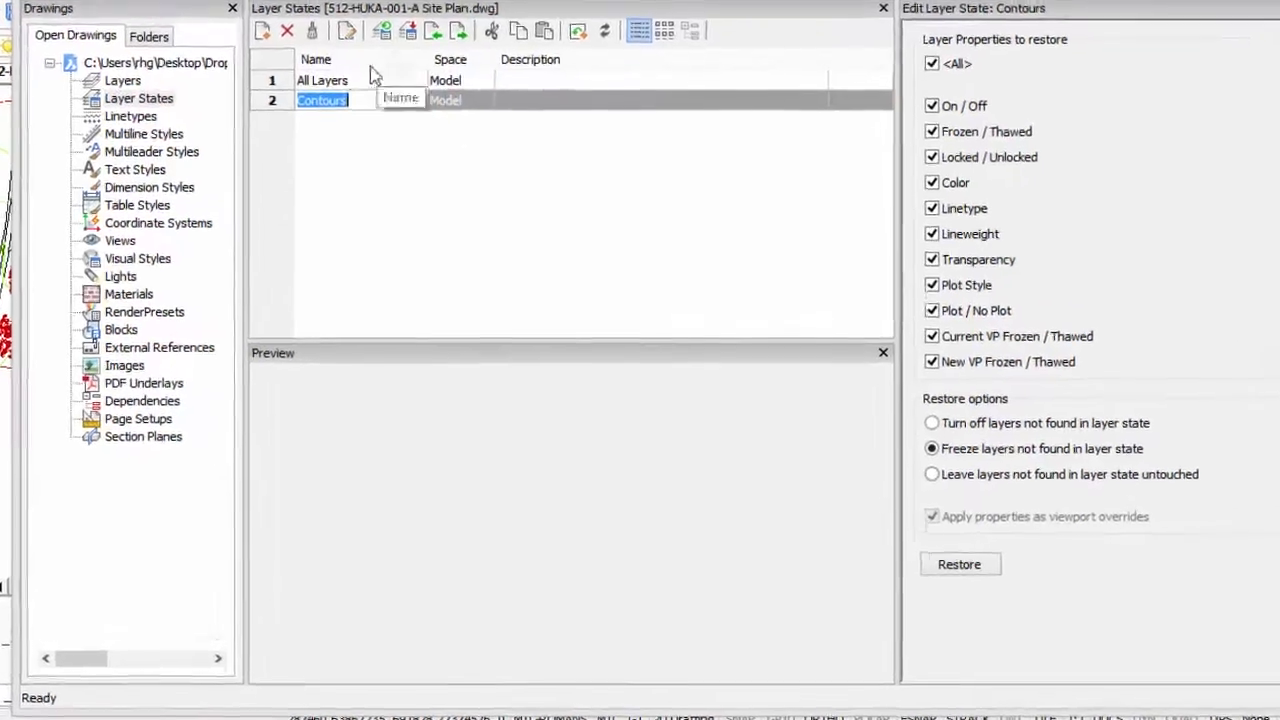
left_click(375, 83)
left_click(779, 214)
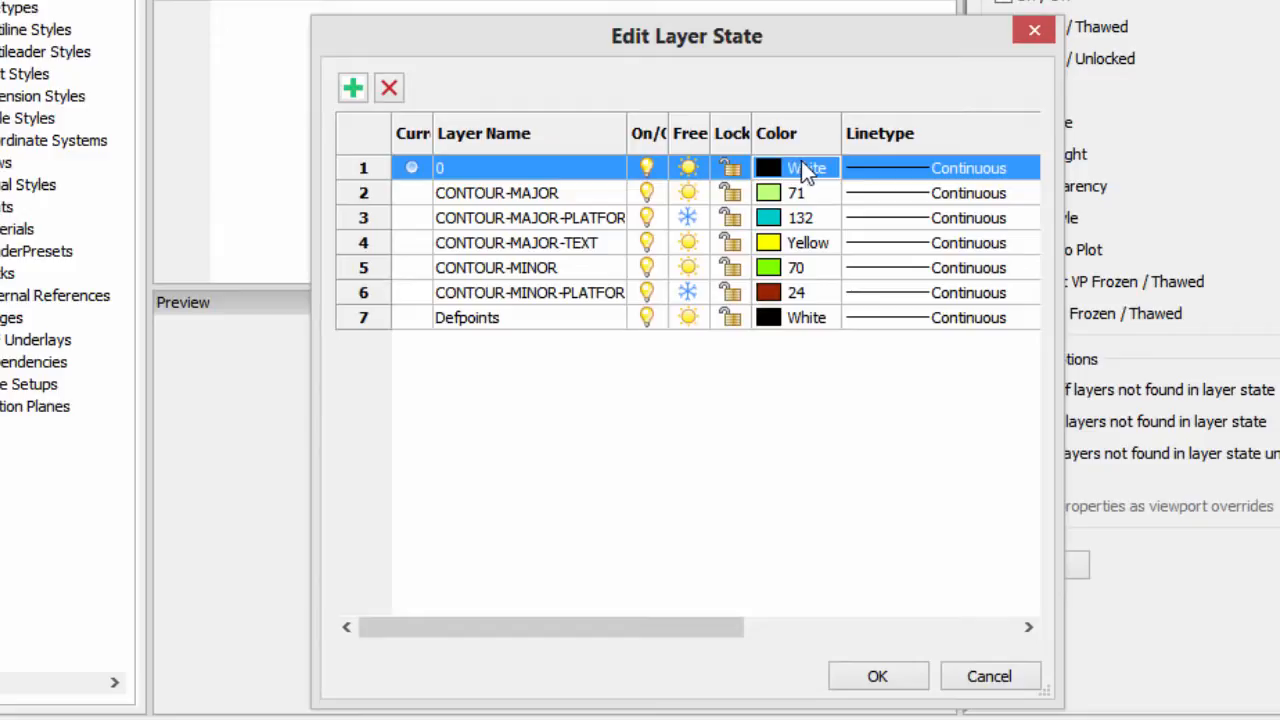
left_click(813, 315, "shift")
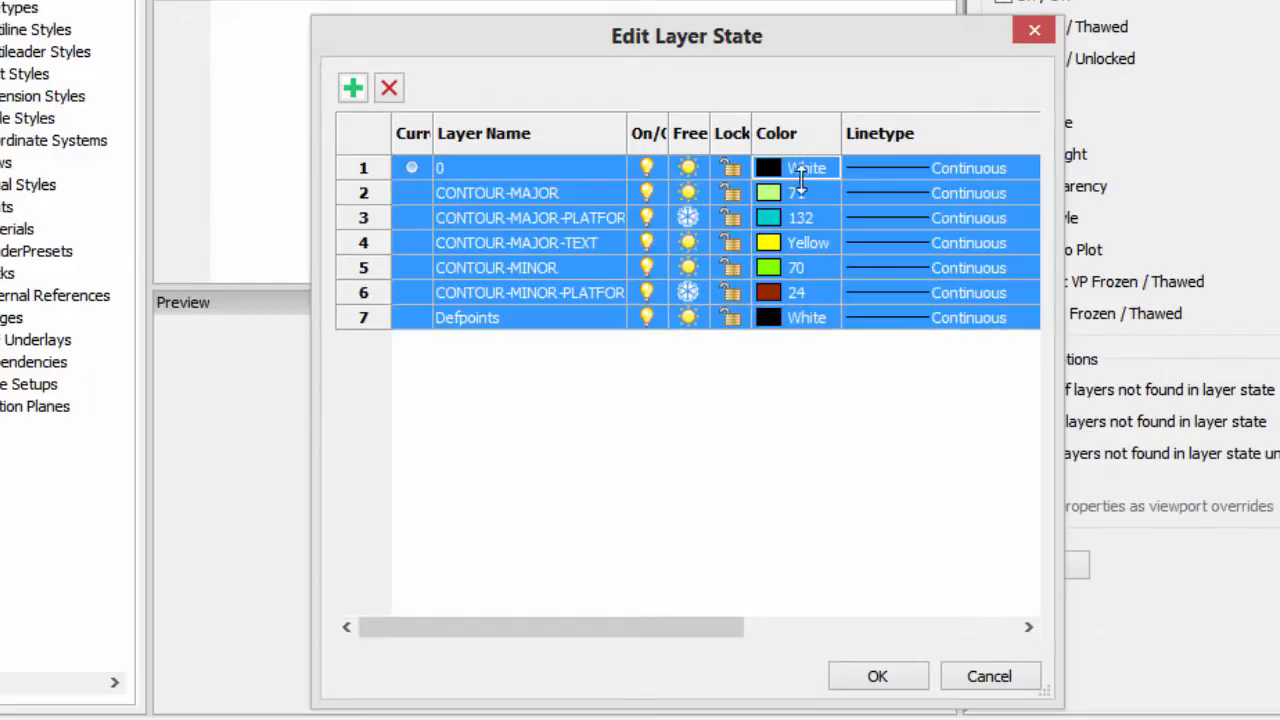
left_click(800, 168)
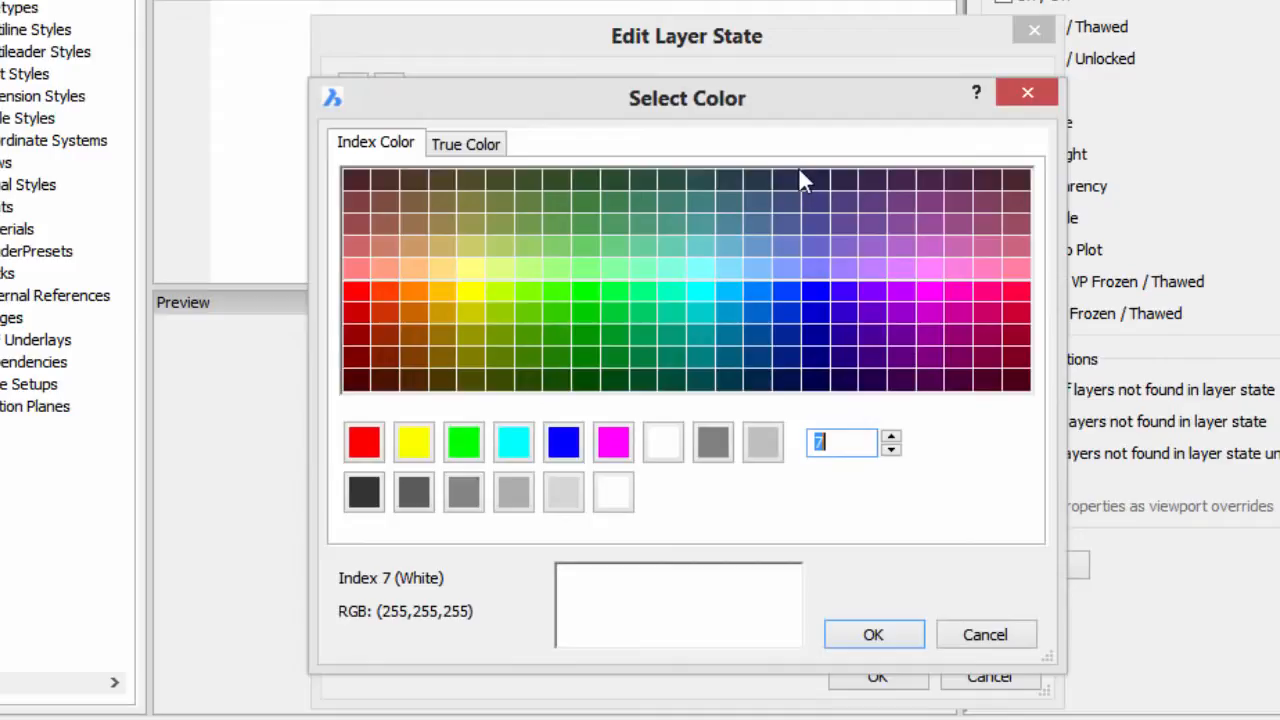
left_click(366, 491)
left_click(873, 635)
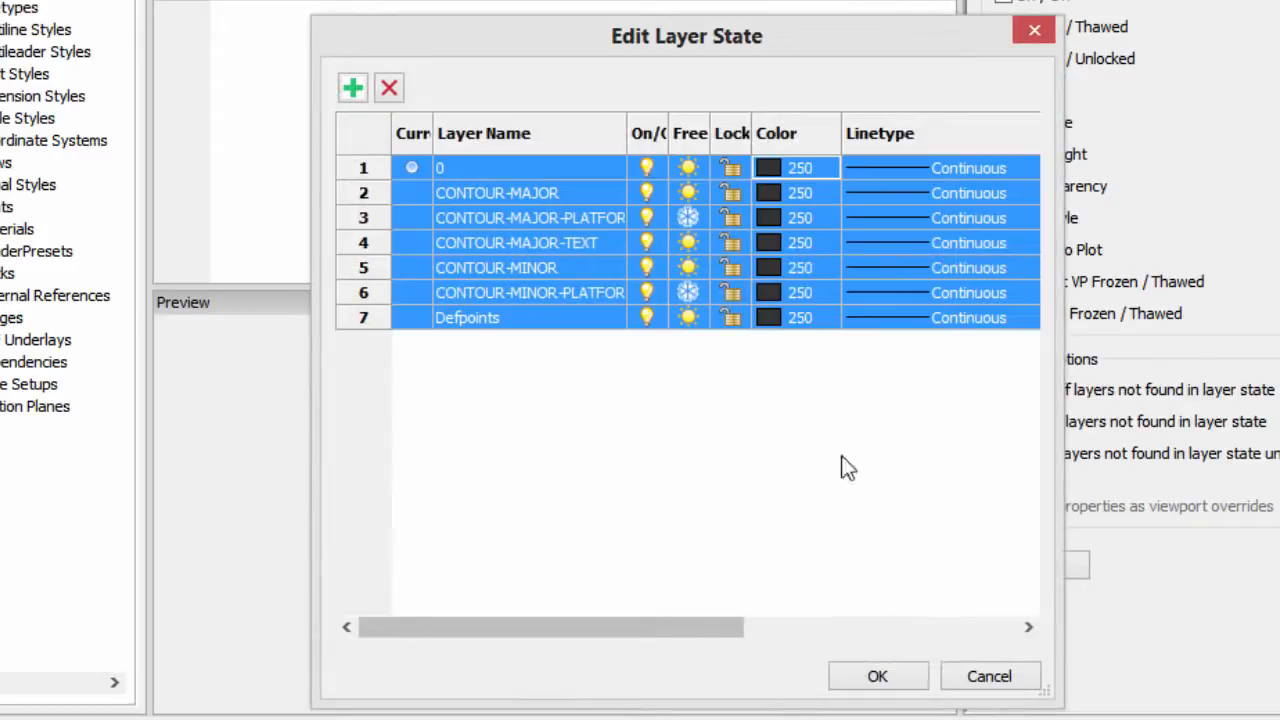
left_click(877, 676)
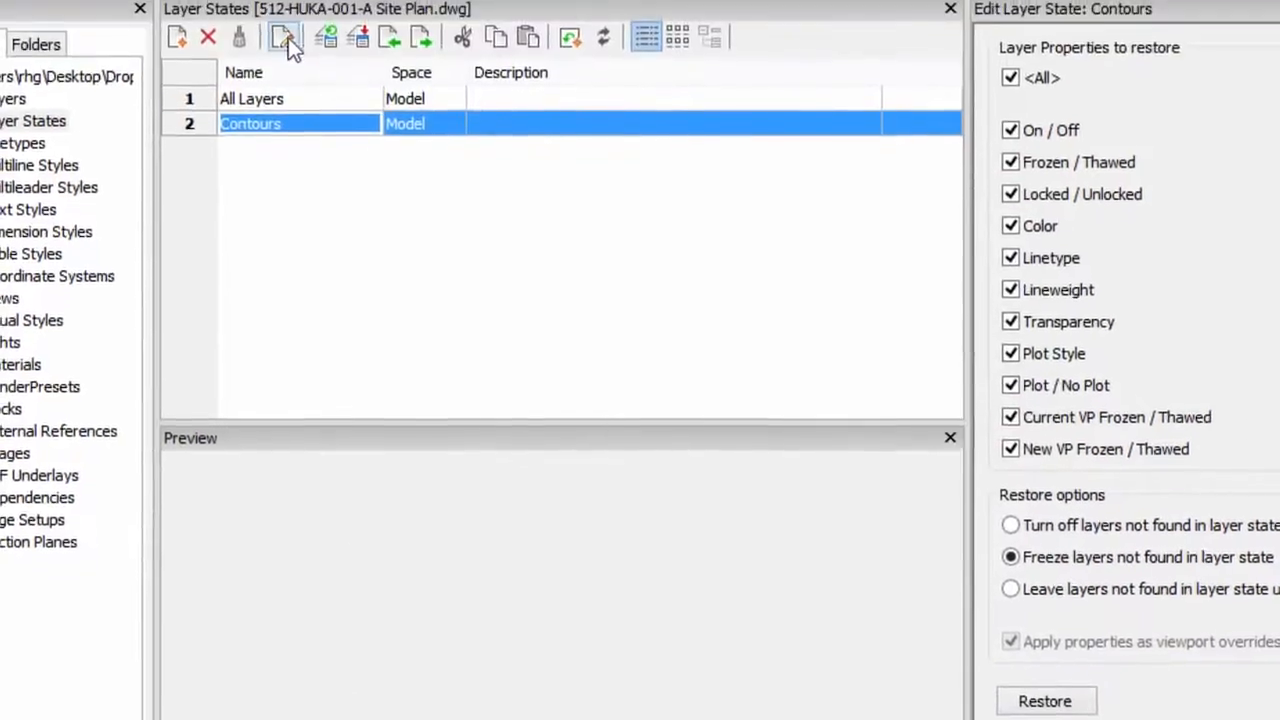
- Restore the recolored Contours layer state in the drawing
left_click(329, 66)
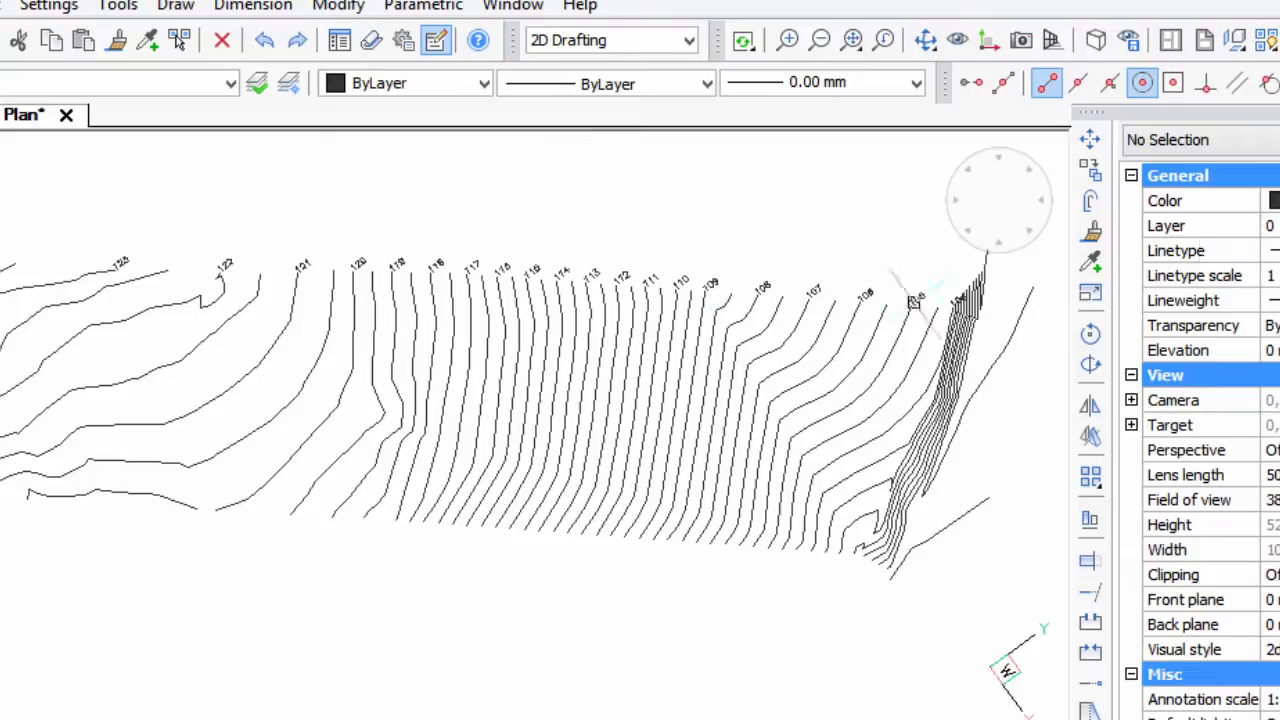
mouse_move(601, 365)
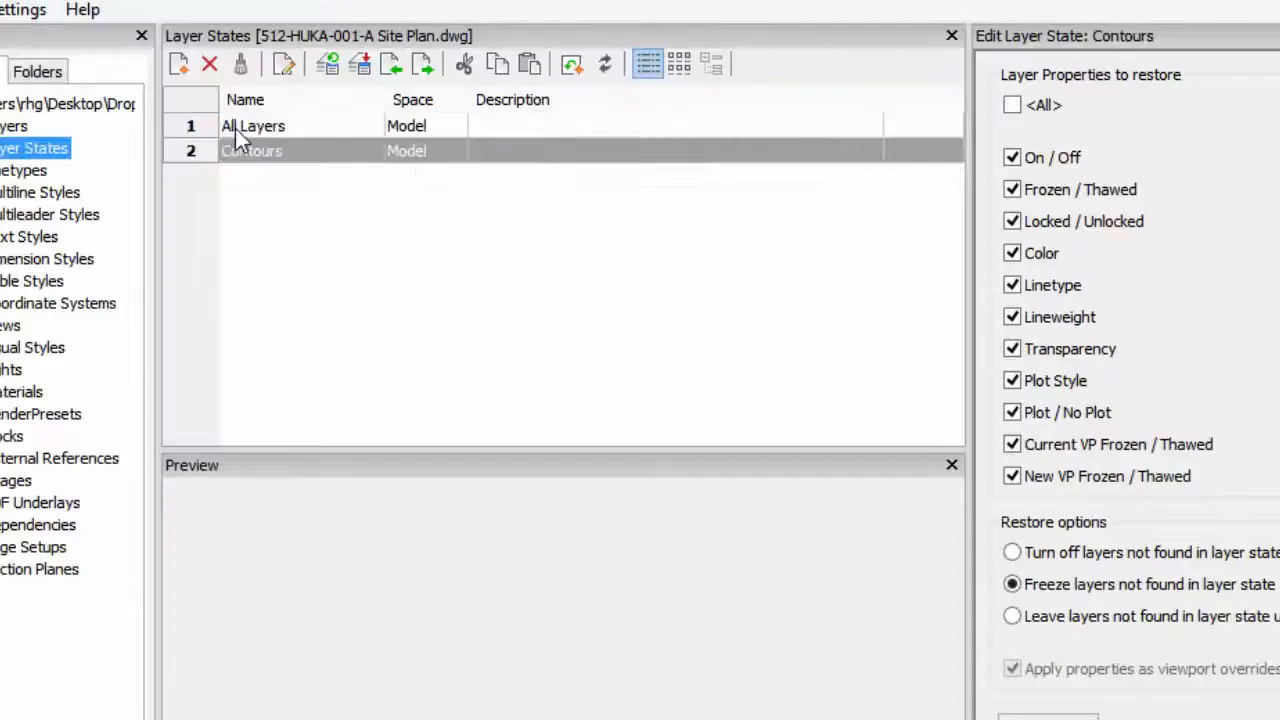
- Restore the All Layers state in the drawing, and review the layer properties stored in the Contours state
double_click(250, 128)
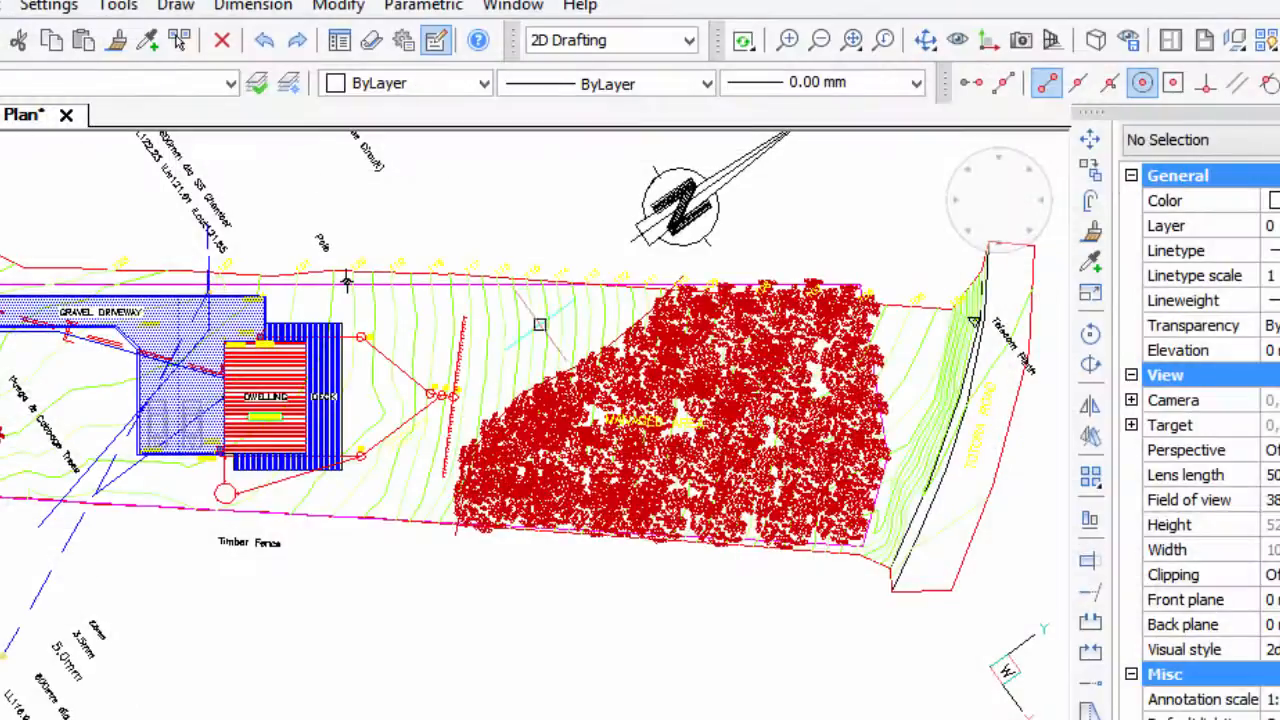
mouse_move(551, 320)
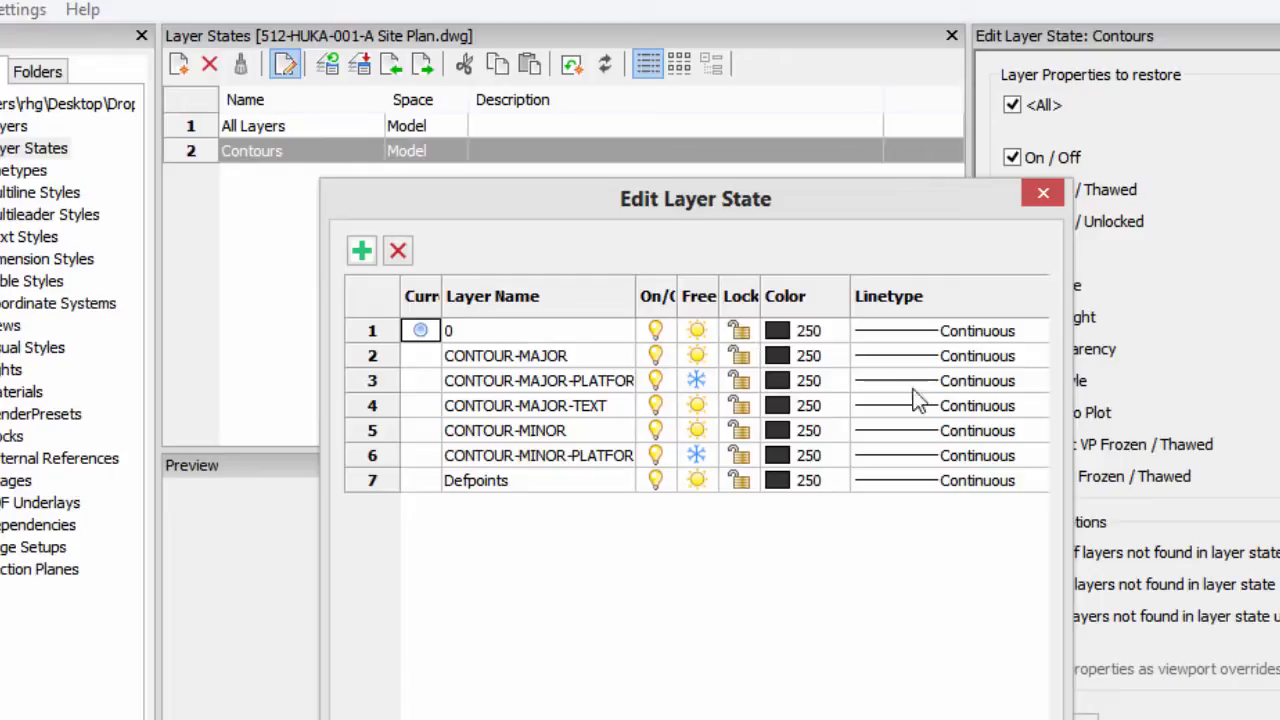
scroll(697, 450, "right", 5)
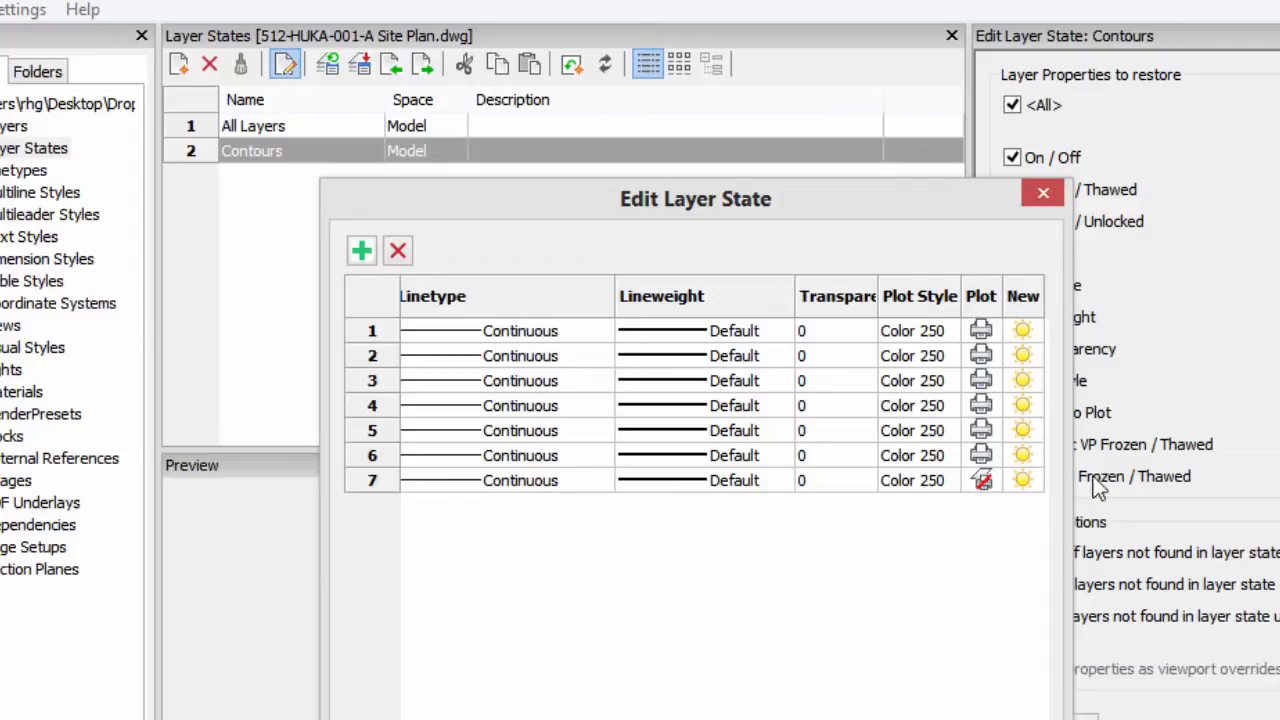
left_click(1044, 195)
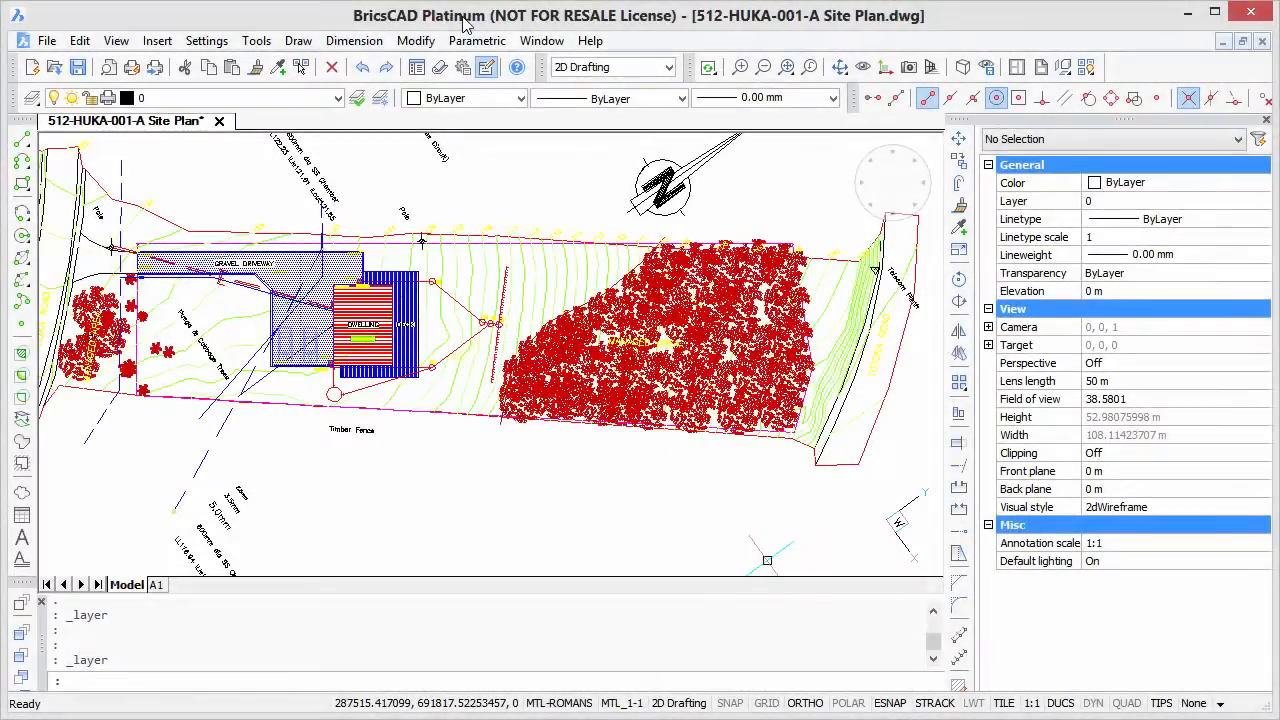
- Add a new toolbar titled Layer States to the BRICSCAD group in the interface customization
left_click(255, 41)
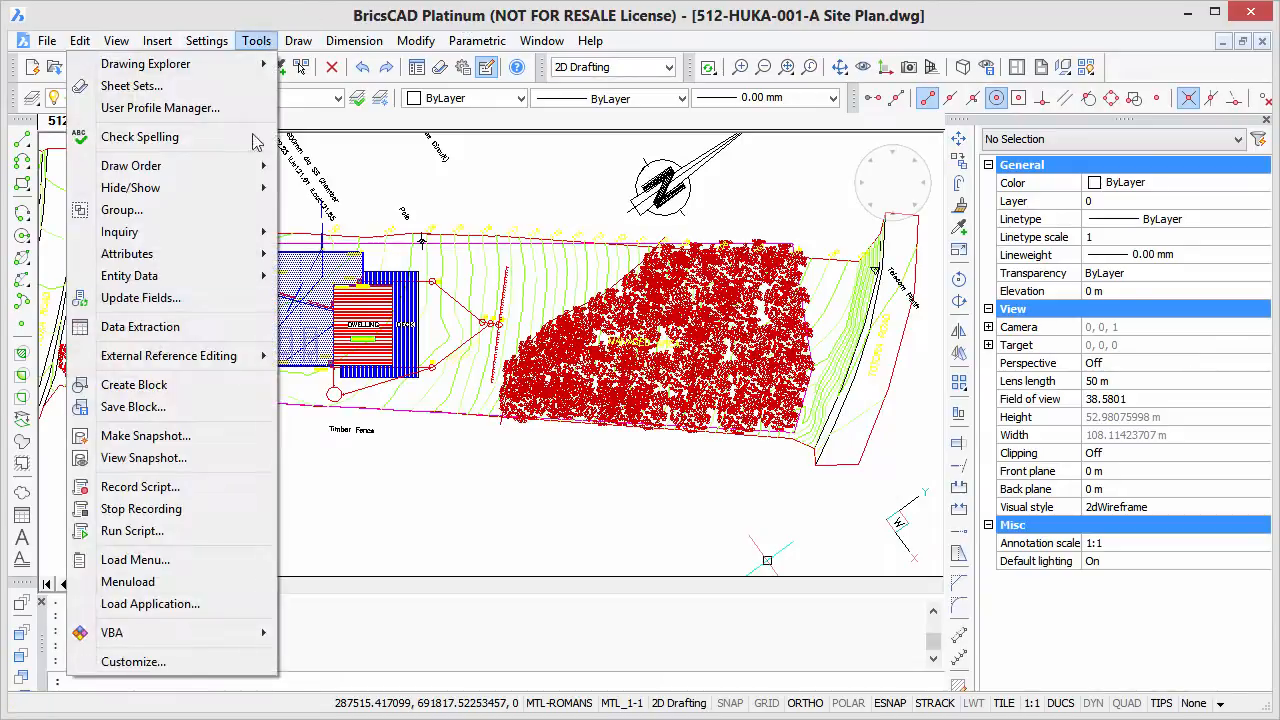
left_click(183, 662)
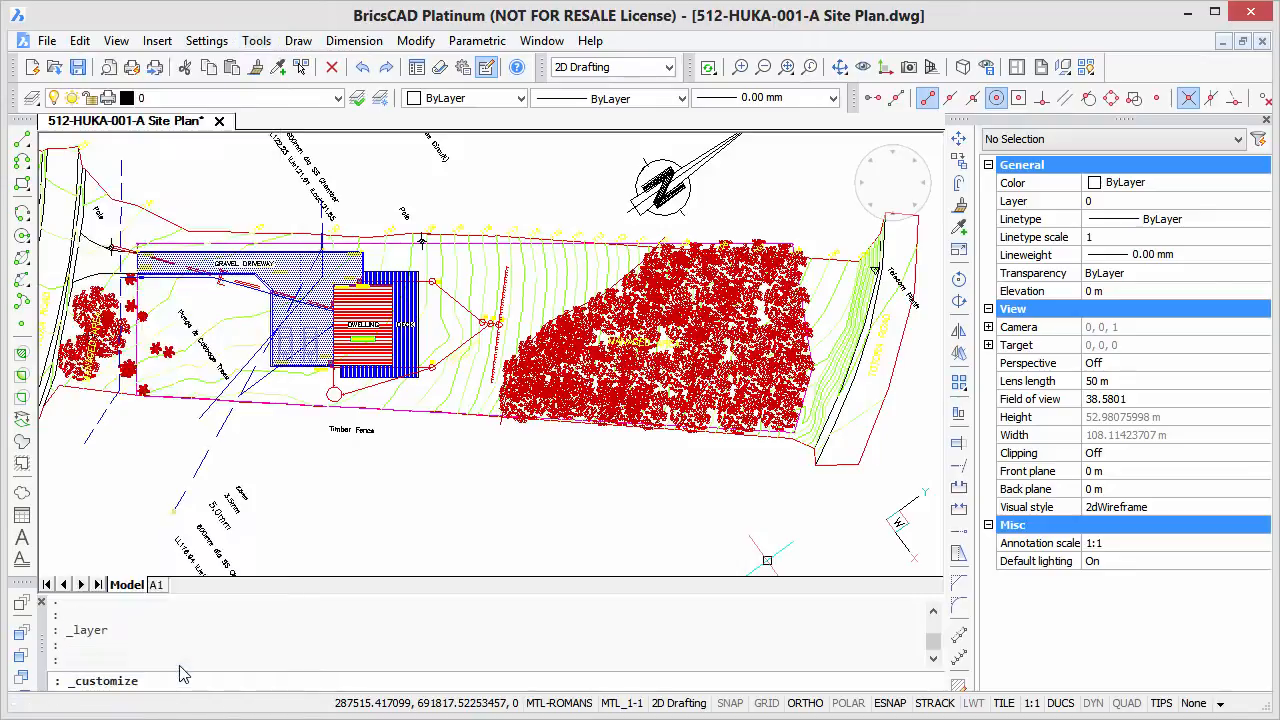
mouse_move(624, 220)
left_mouse_down()
mouse_move(624, 377)
mouse_move(605, 470)
mouse_move(640, 212)
left_mouse_up()
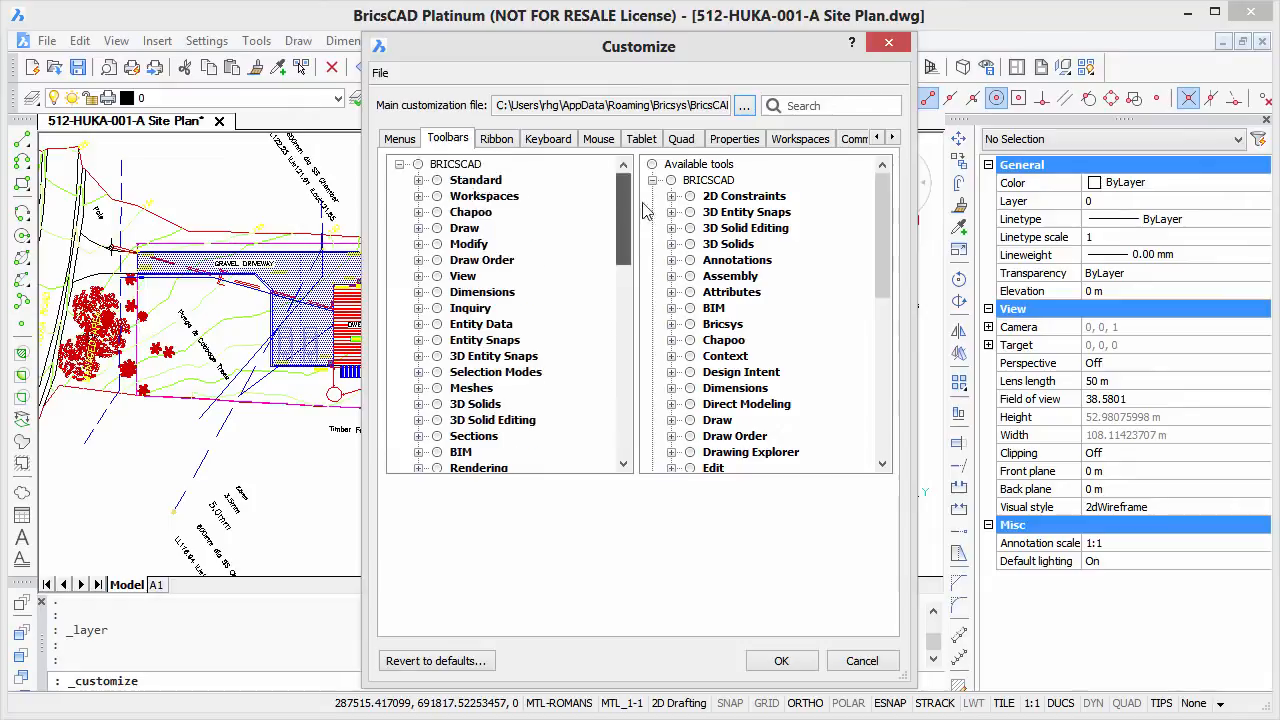
right_click(466, 170)
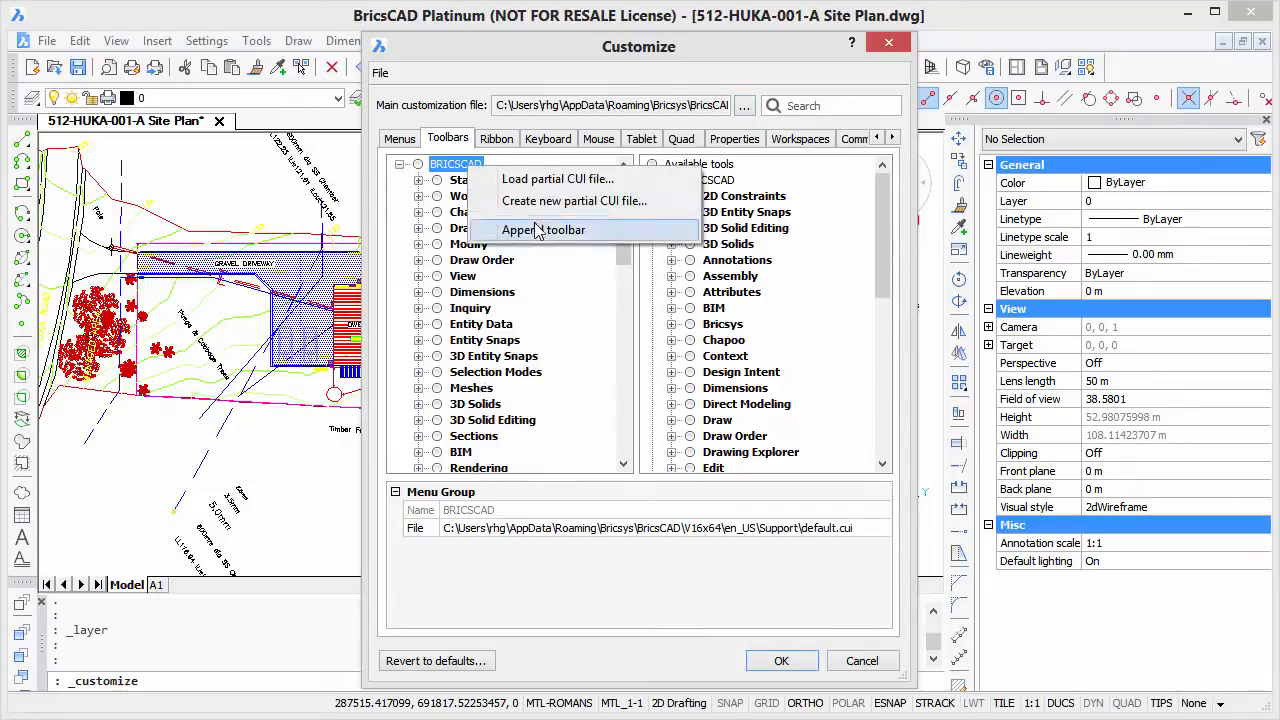
left_click(592, 230)
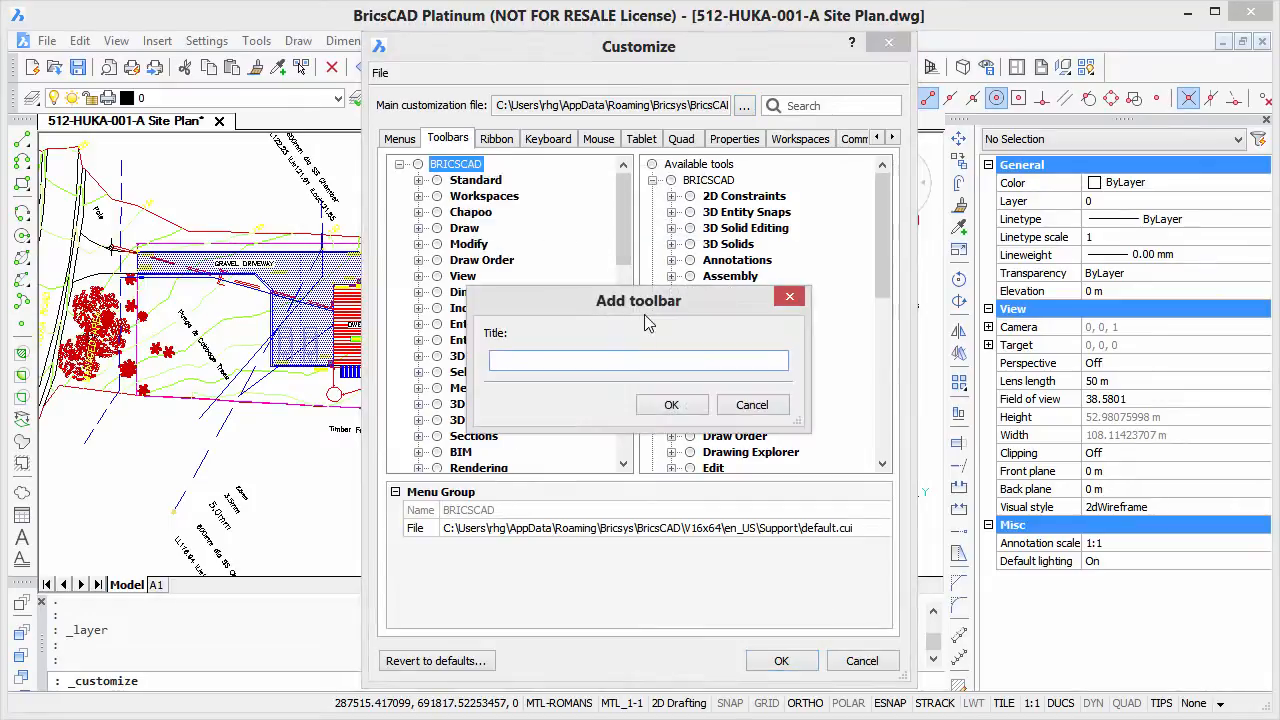
type("Layer States")
left_click(698, 401)
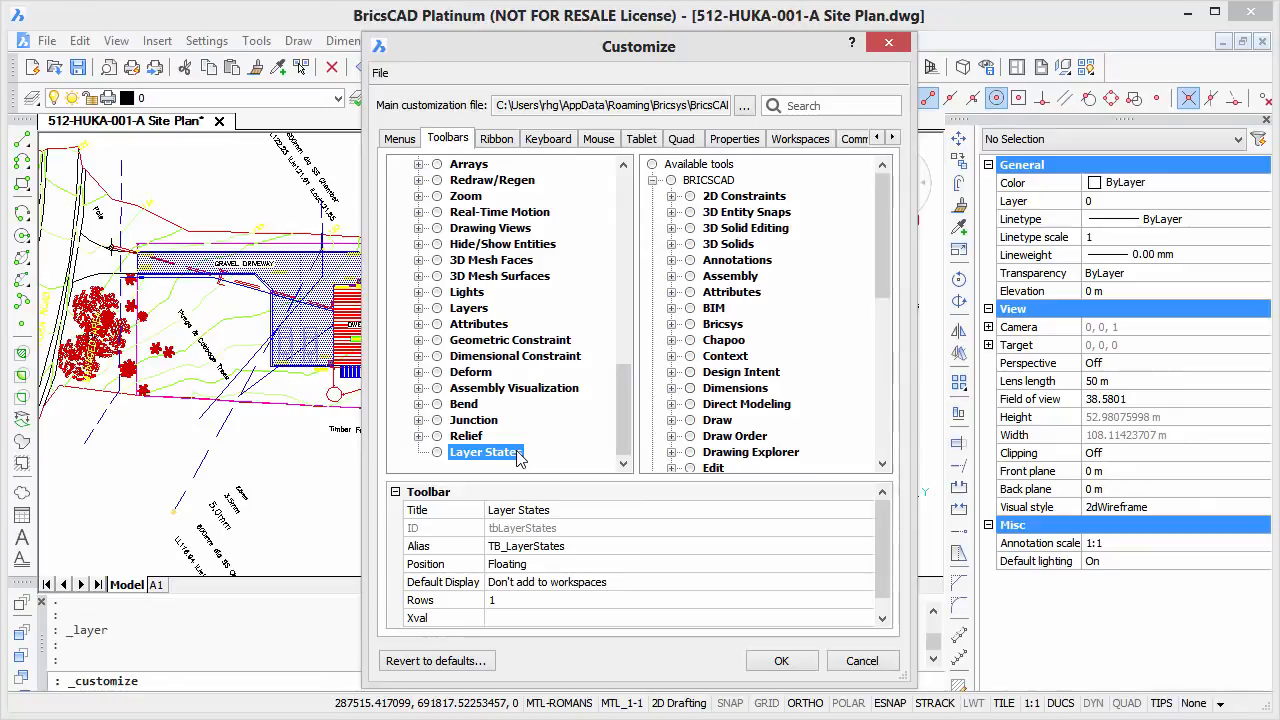
- Search the available tools for "layer states" and add the Layer States... tool to the new Layer States toolbar
left_click(845, 112)
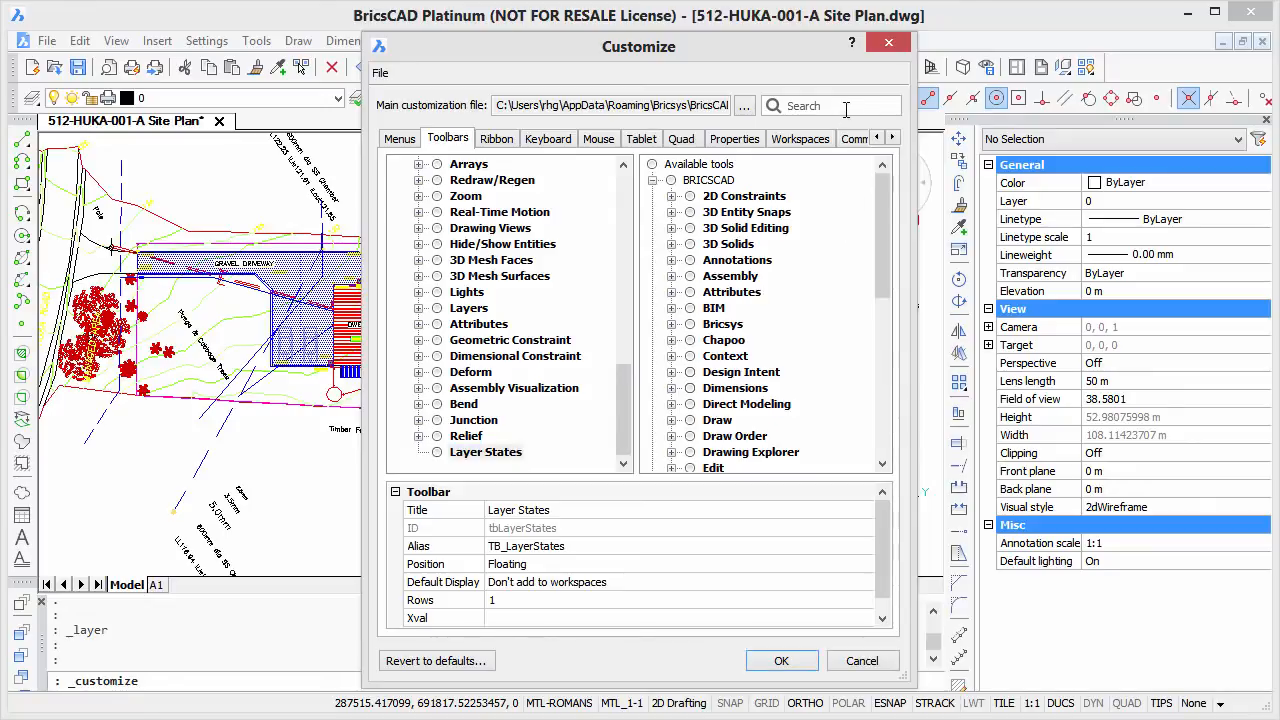
type("layer states")
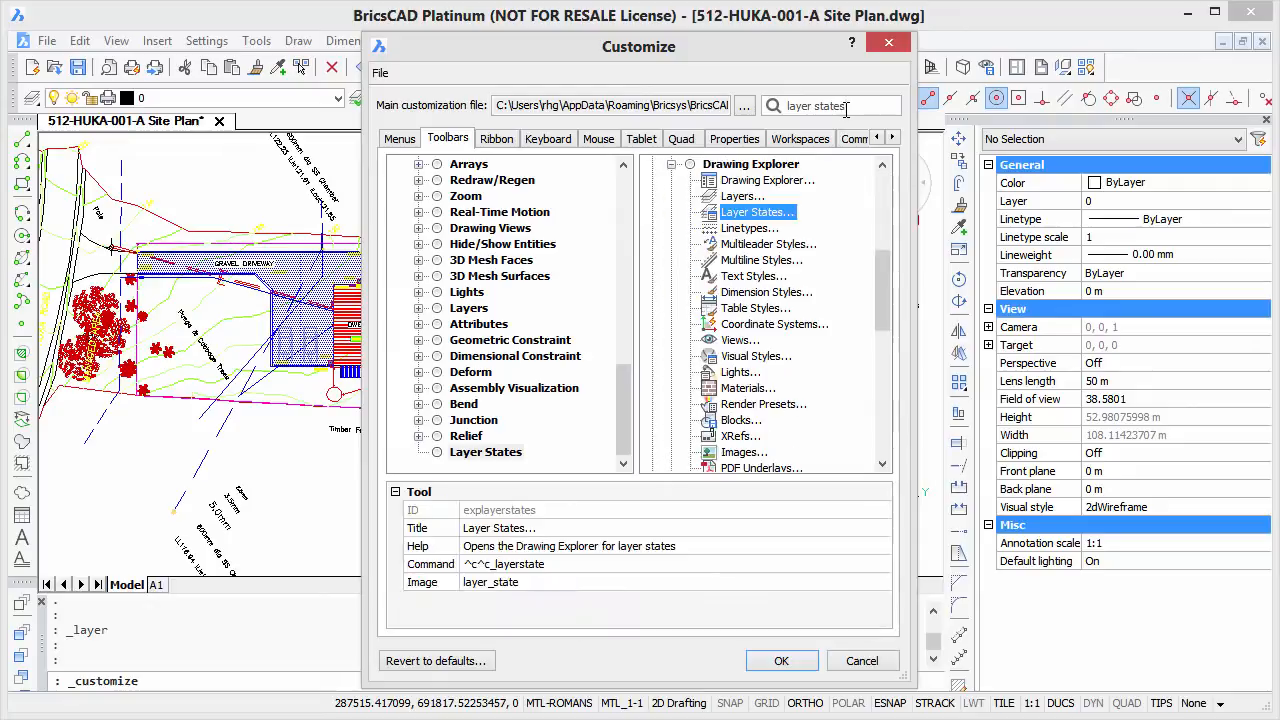
mouse_move(750, 218)
left_mouse_down()
mouse_move(506, 374)
mouse_move(498, 453)
left_mouse_up()
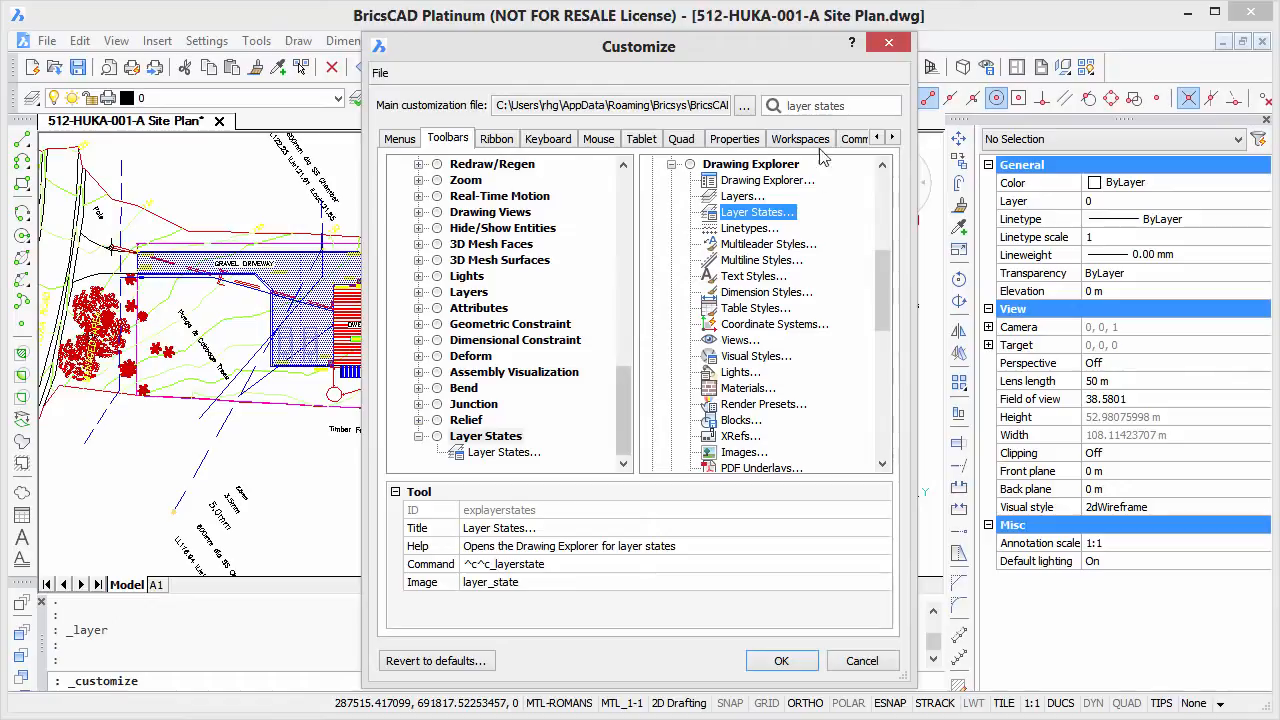
- Add the Layer State control from the available Controls to the Layer States toolbar
left_click_drag(872, 317, 876, 442)
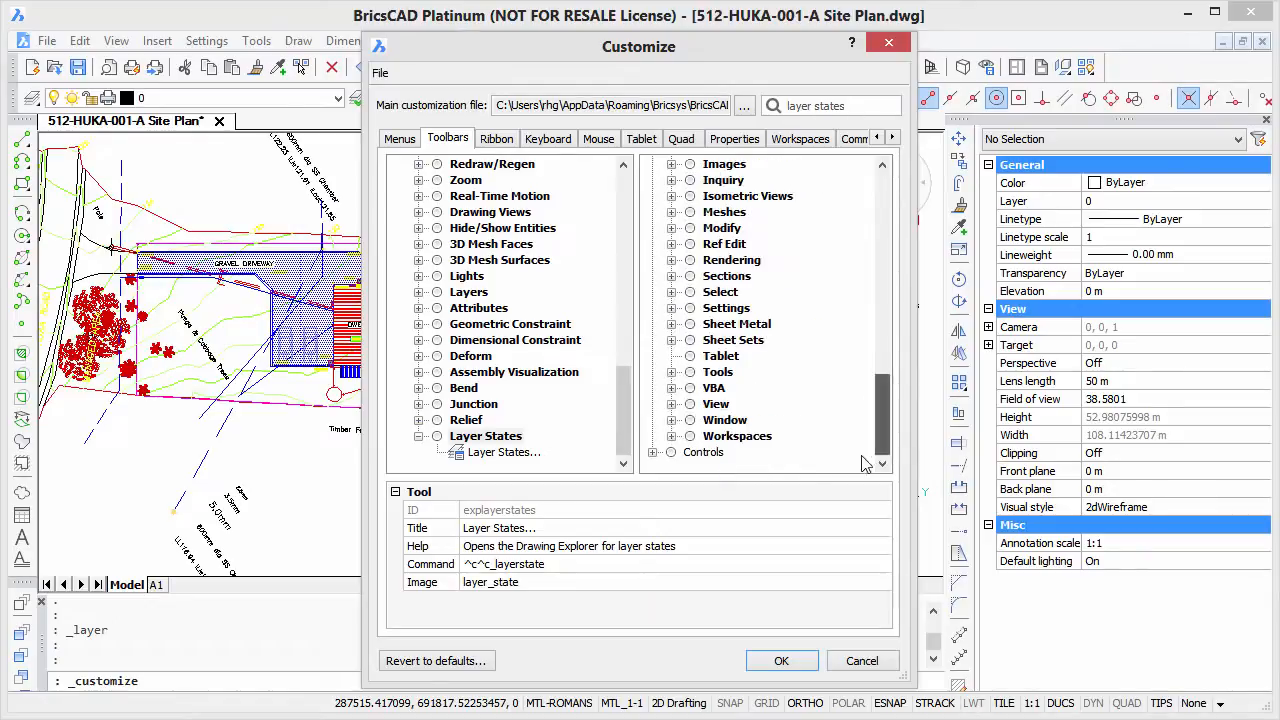
left_click(651, 452)
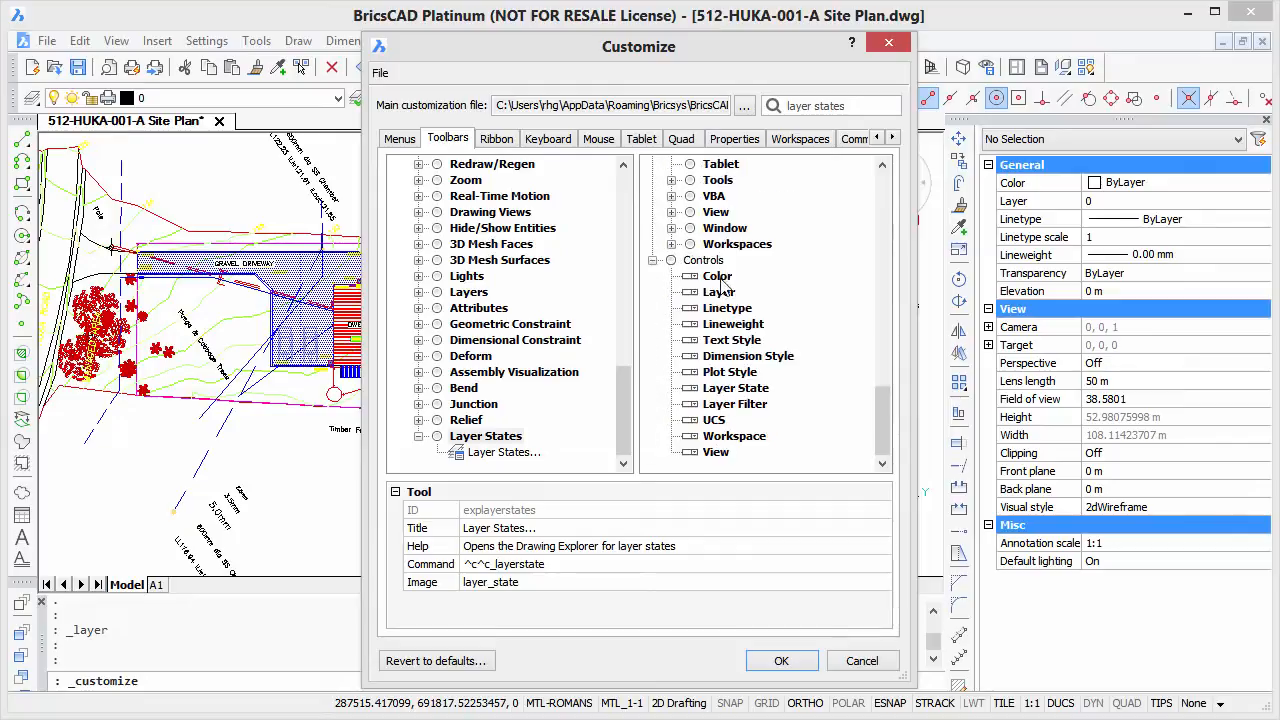
left_click(735, 389)
left_click_drag(727, 395, 572, 453)
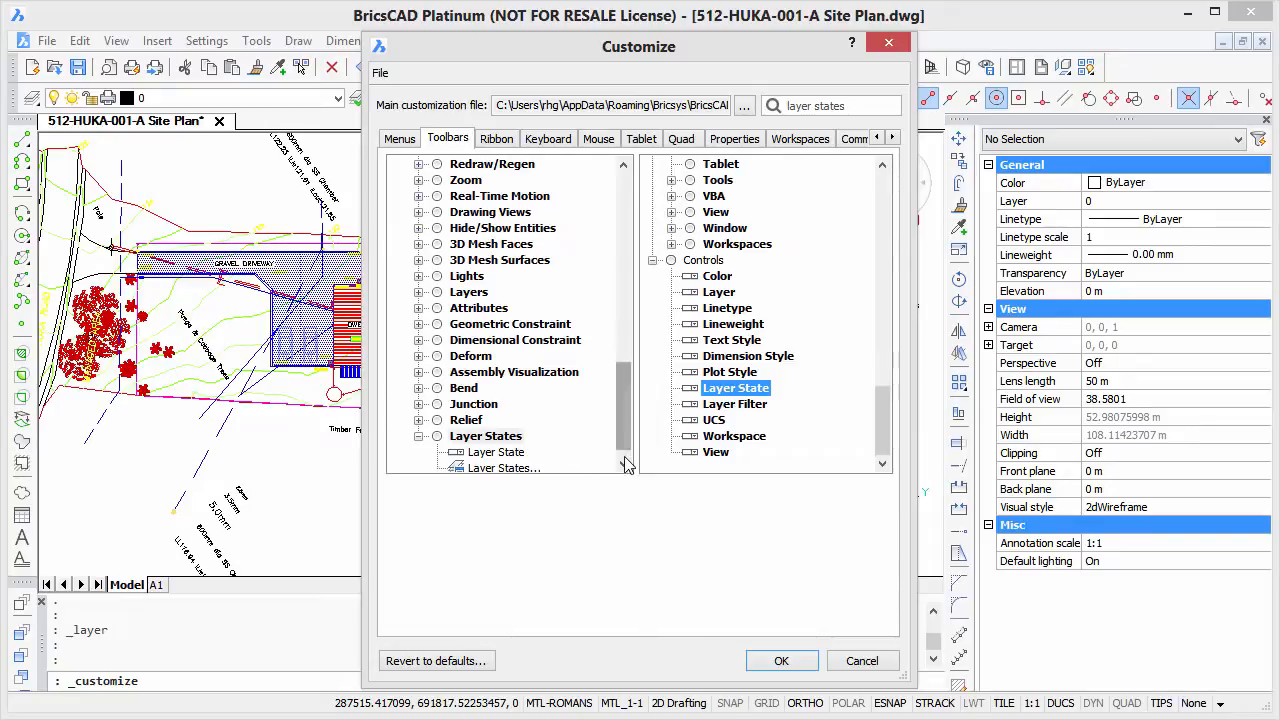
- Reorder the Layer States toolbar so the Layer States... tool precedes the Layer State control, and accept the customization
left_click(505, 453)
left_click(526, 469)
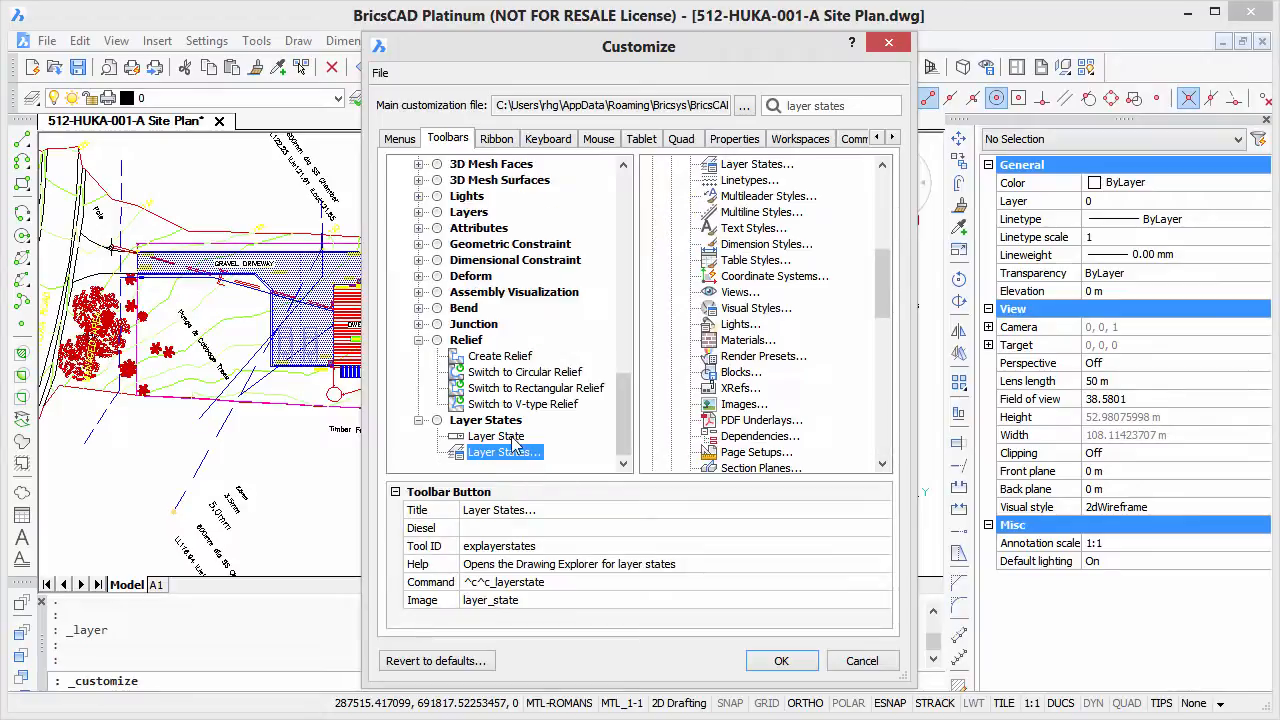
left_click(510, 439)
mouse_move(513, 452)
left_mouse_down()
mouse_move(518, 468)
mouse_move(520, 437)
left_mouse_up()
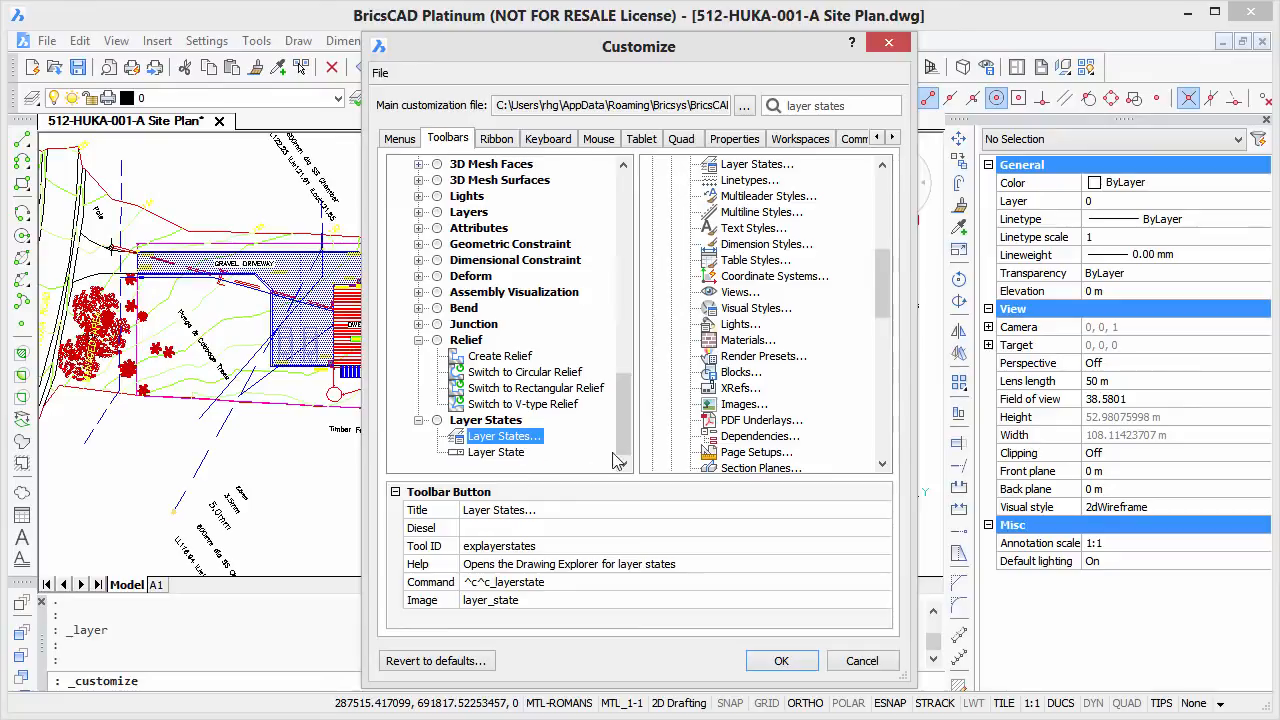
left_click(515, 455)
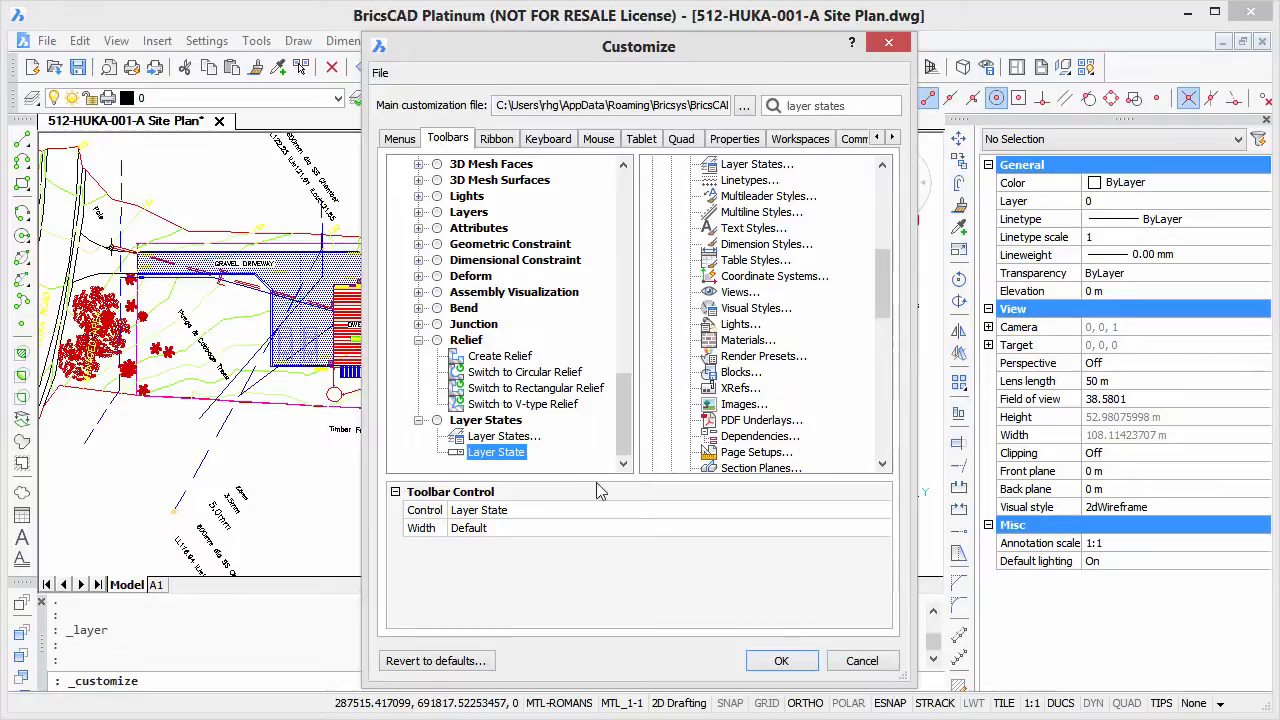
left_click(798, 660)
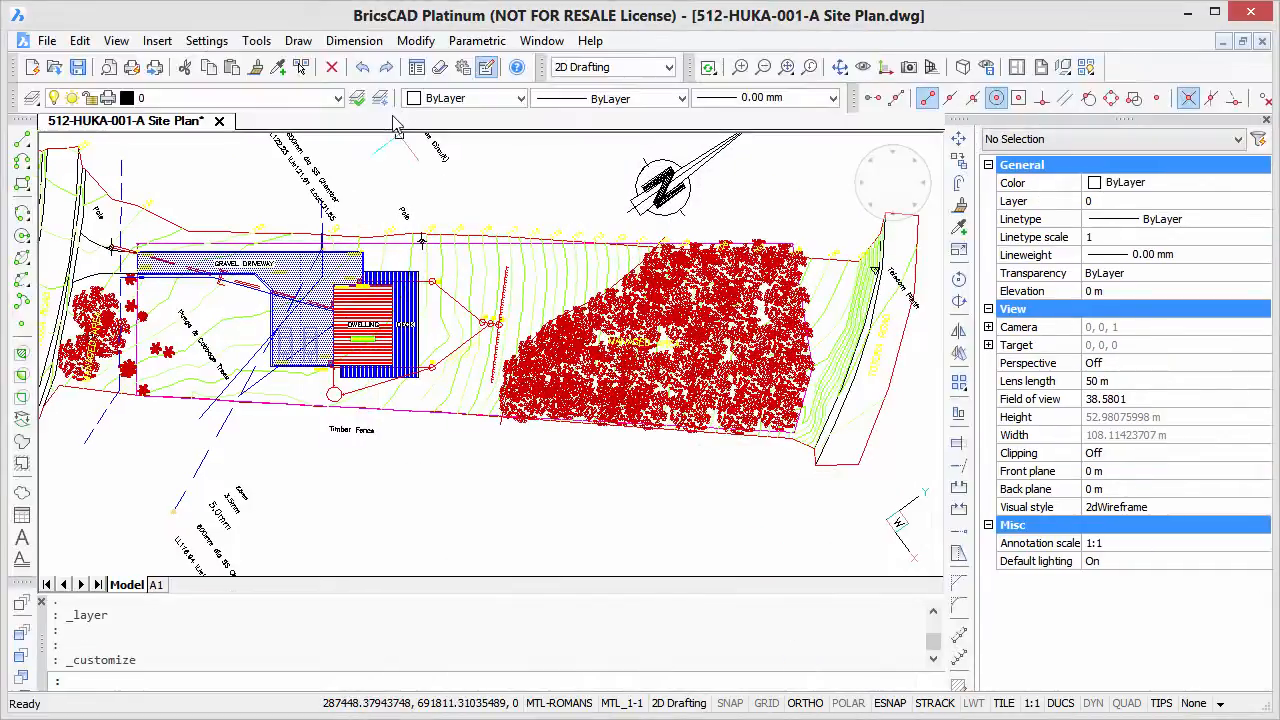
- Display the new Layer States toolbar and dock it at the end of the upper toolbar row
right_click(378, 97)
mouse_move(398, 113)
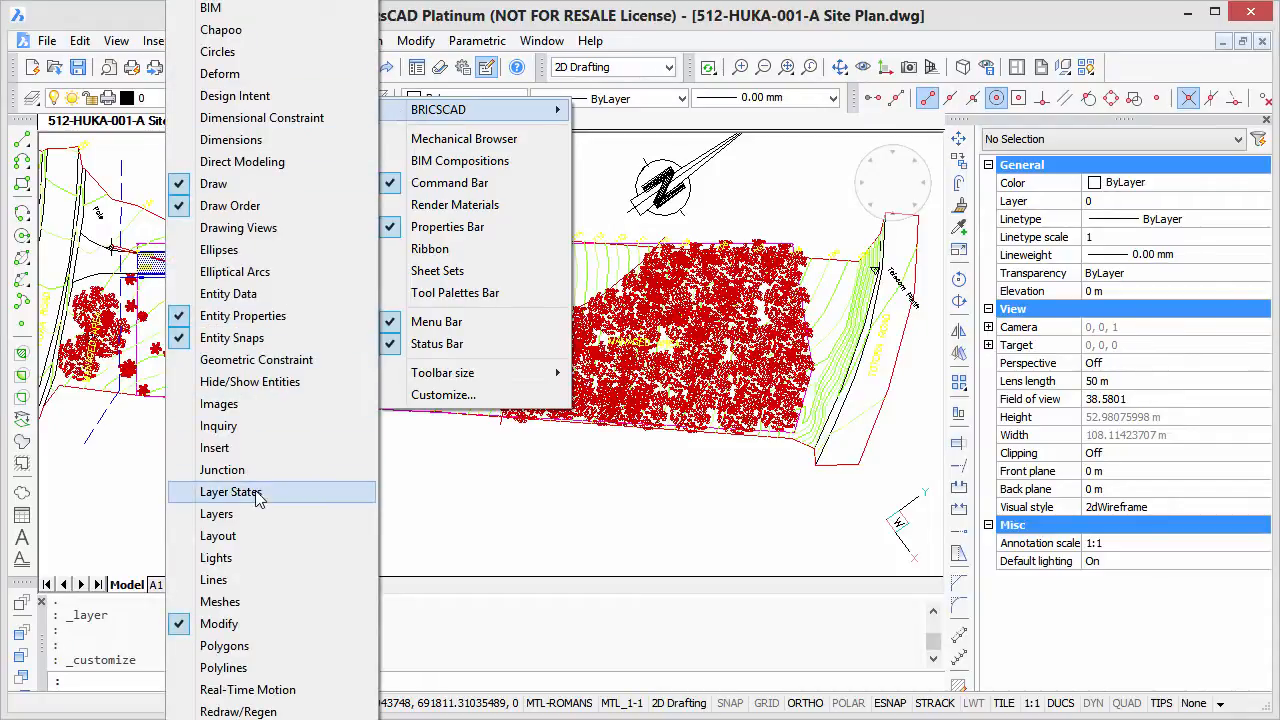
left_click(257, 494)
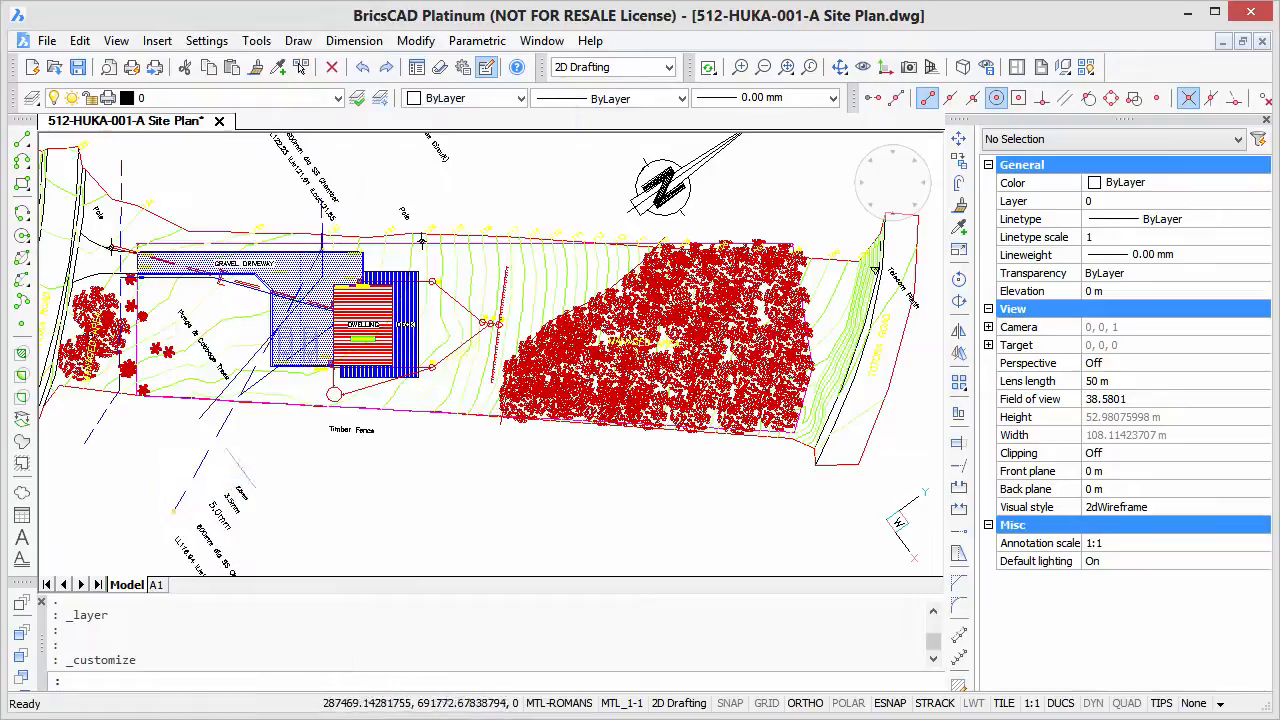
left_click_drag(387, 20, 1180, 58)
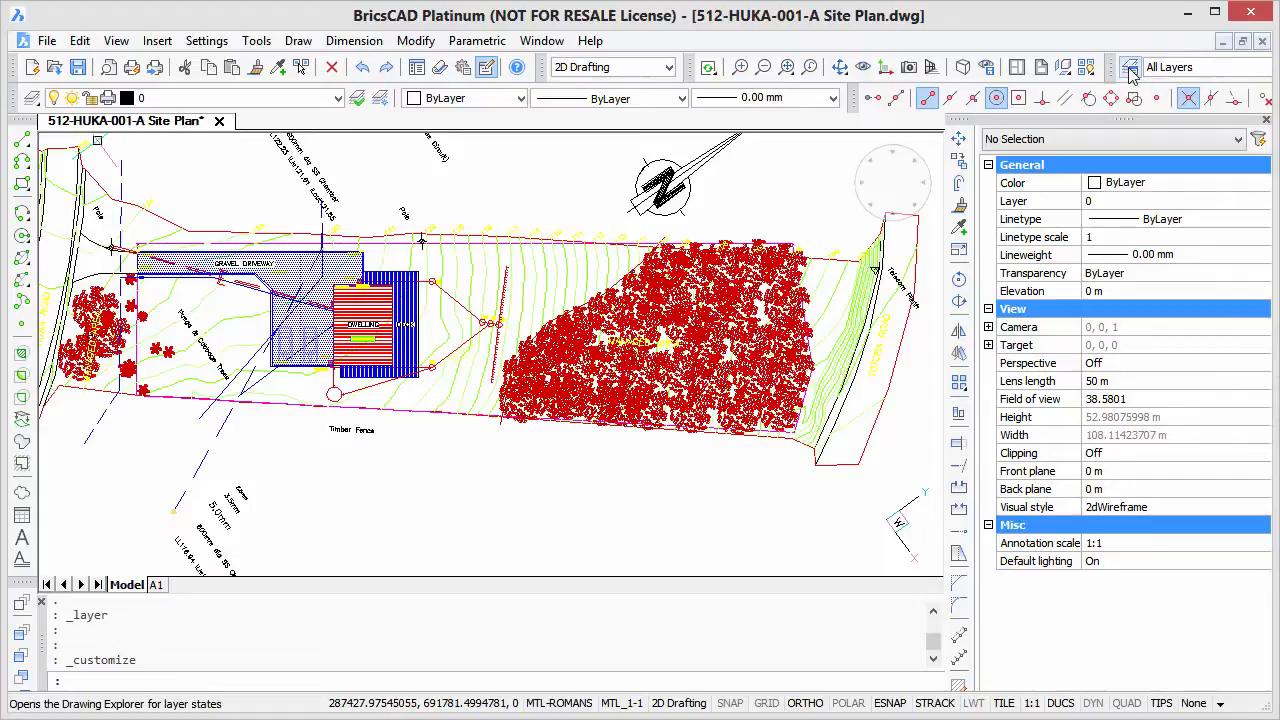
- Test the Layer States toolbar by opening and closing the layer states explorer and switching the drawing to Contours and back to All Layers
left_click(1130, 68)
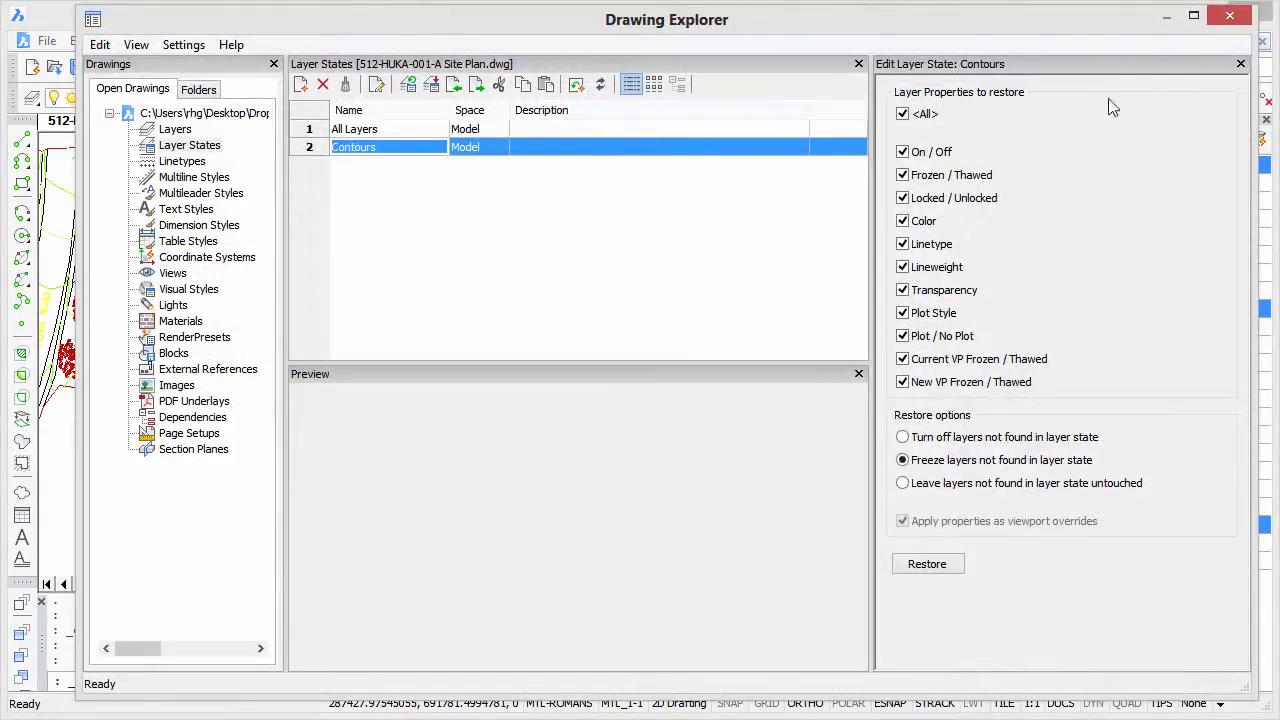
left_click(1233, 20)
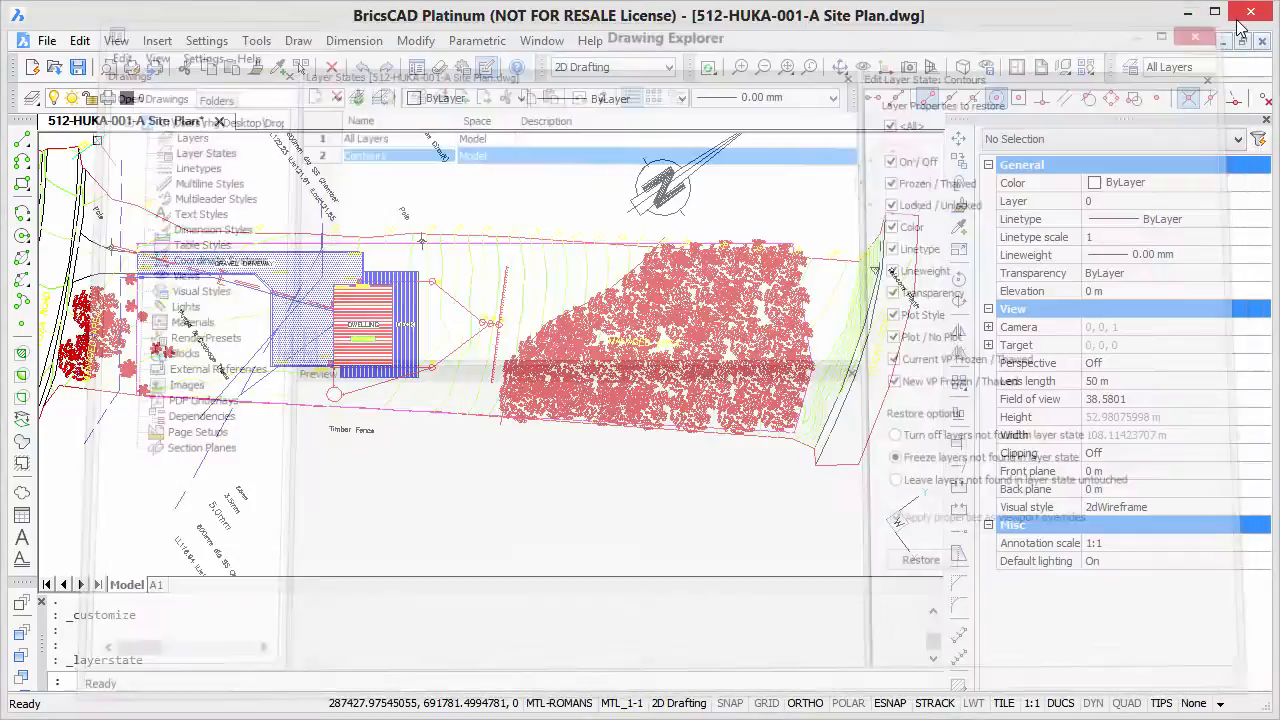
left_click(1252, 70)
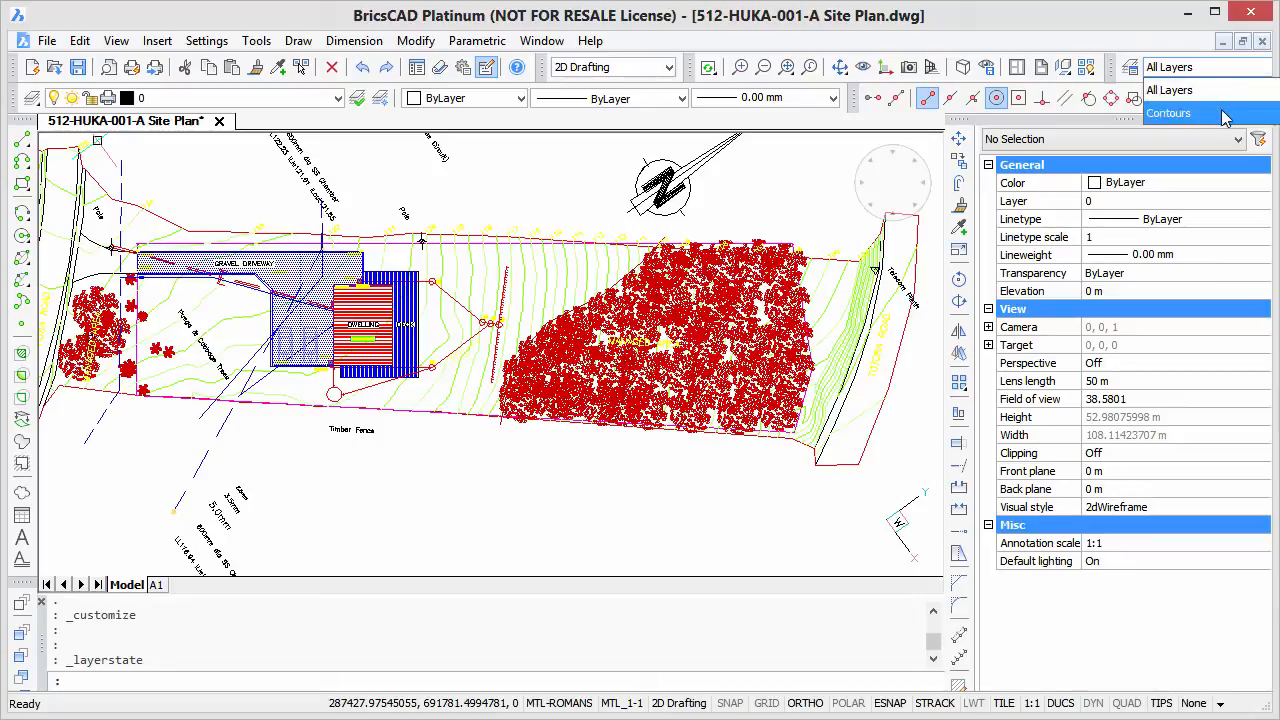
left_click(1225, 114)
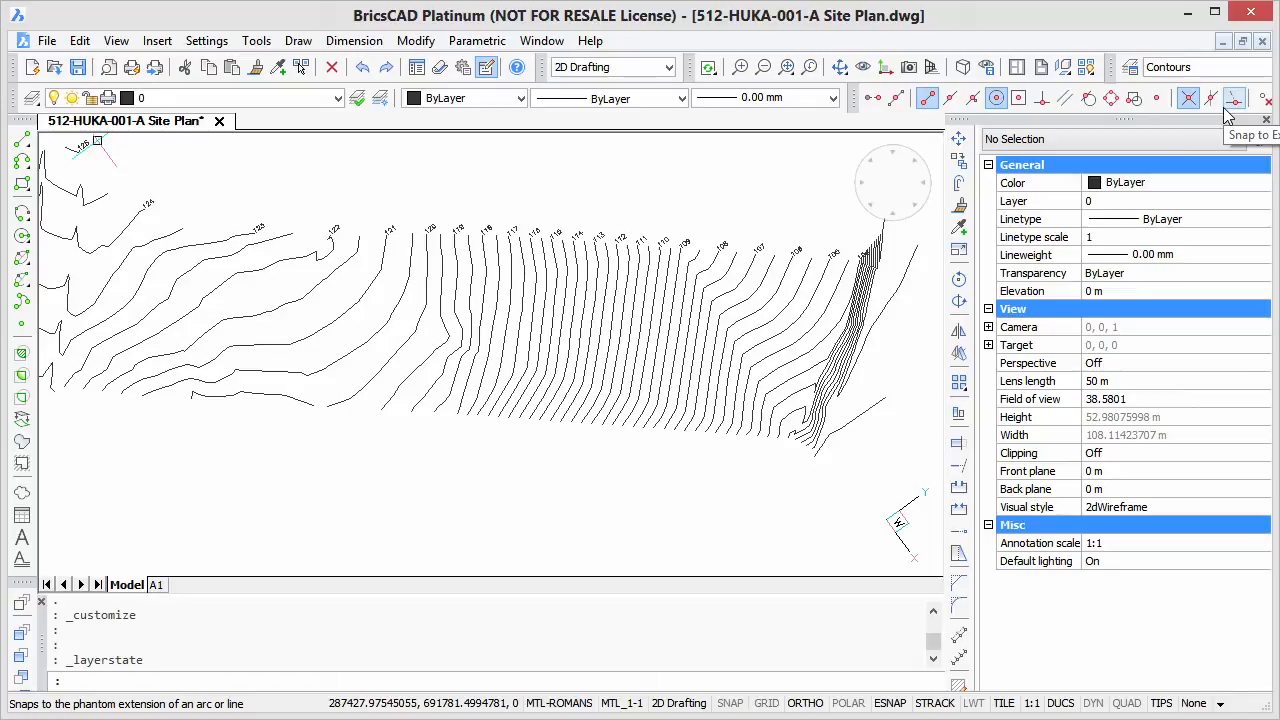
left_click(1230, 67)
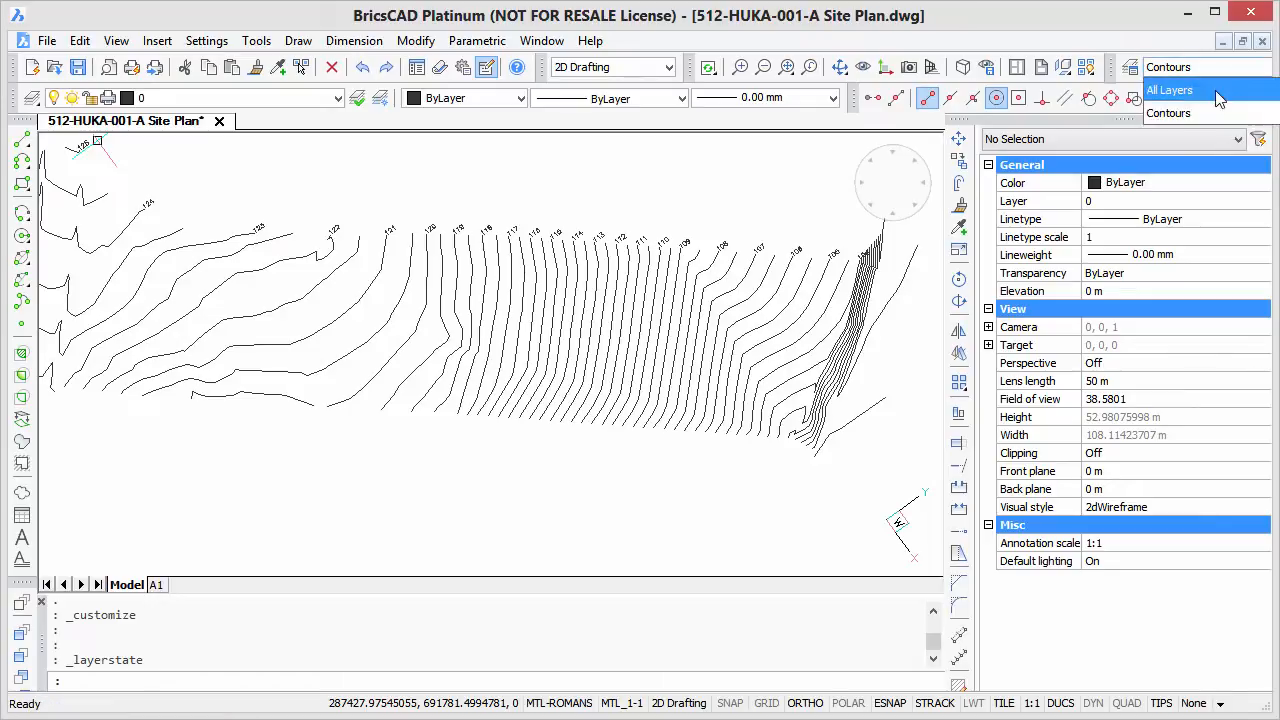
left_click(1215, 90)
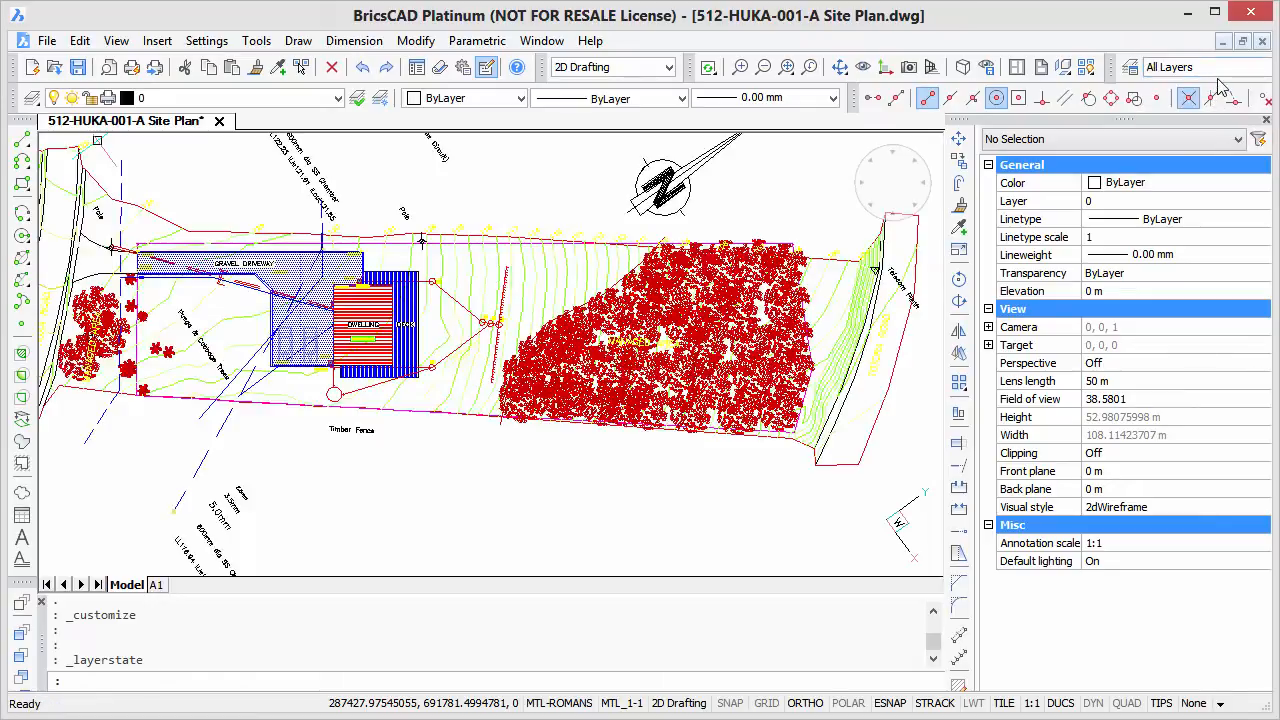